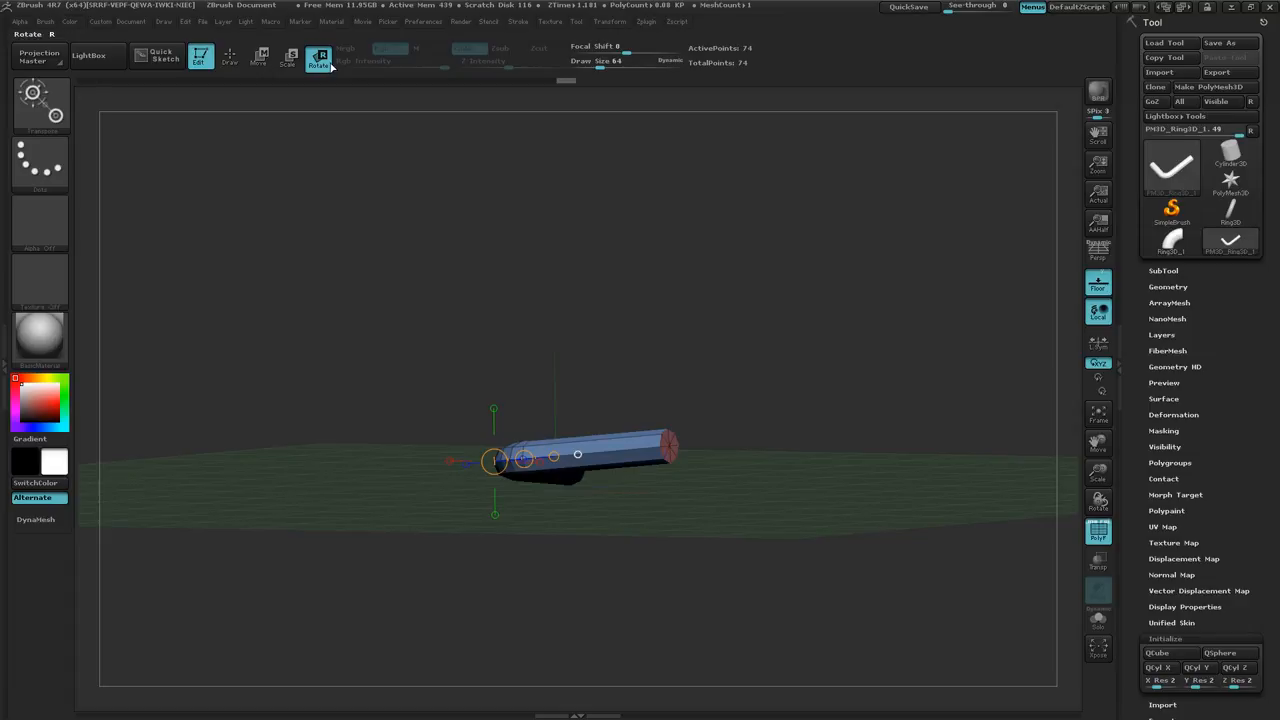
Step: Duplicate the bent tube along its axis, placing the copy just past the original's straight end
key(w)
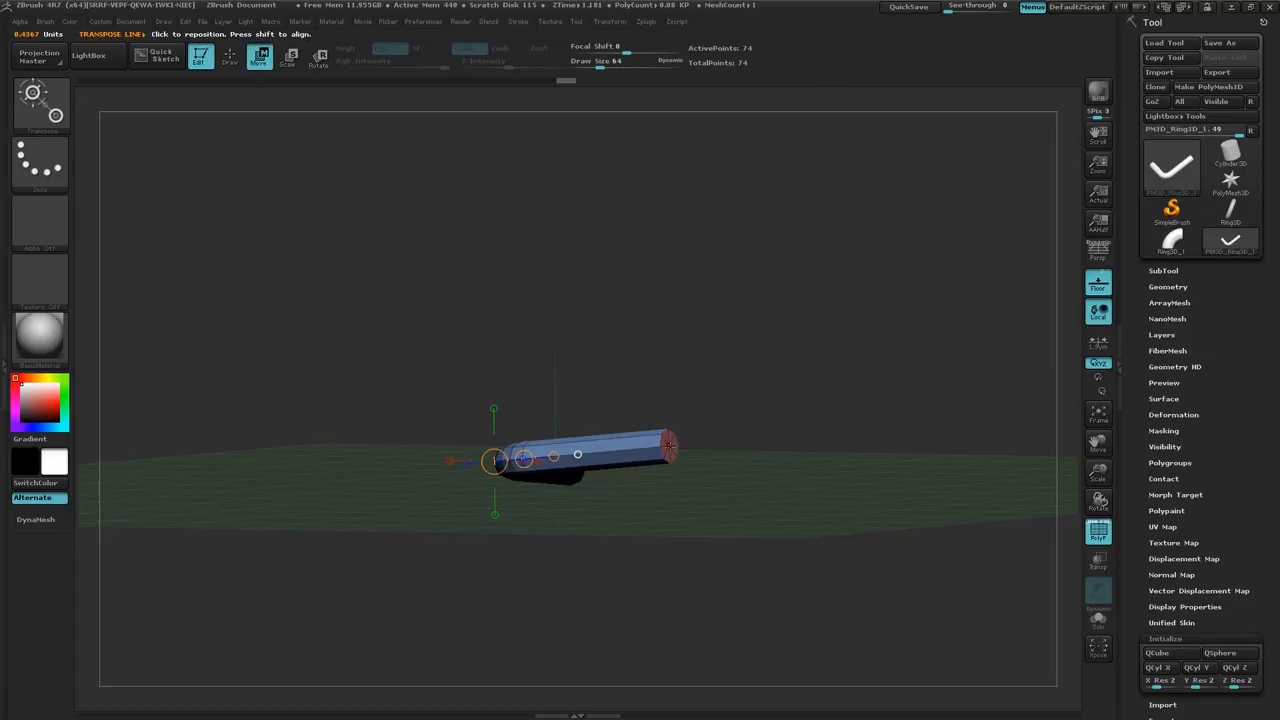
mouse_move(759, 449)
mouse_down()
mouse_move(650, 452)
mouse_move(780, 437)
mouse_up()
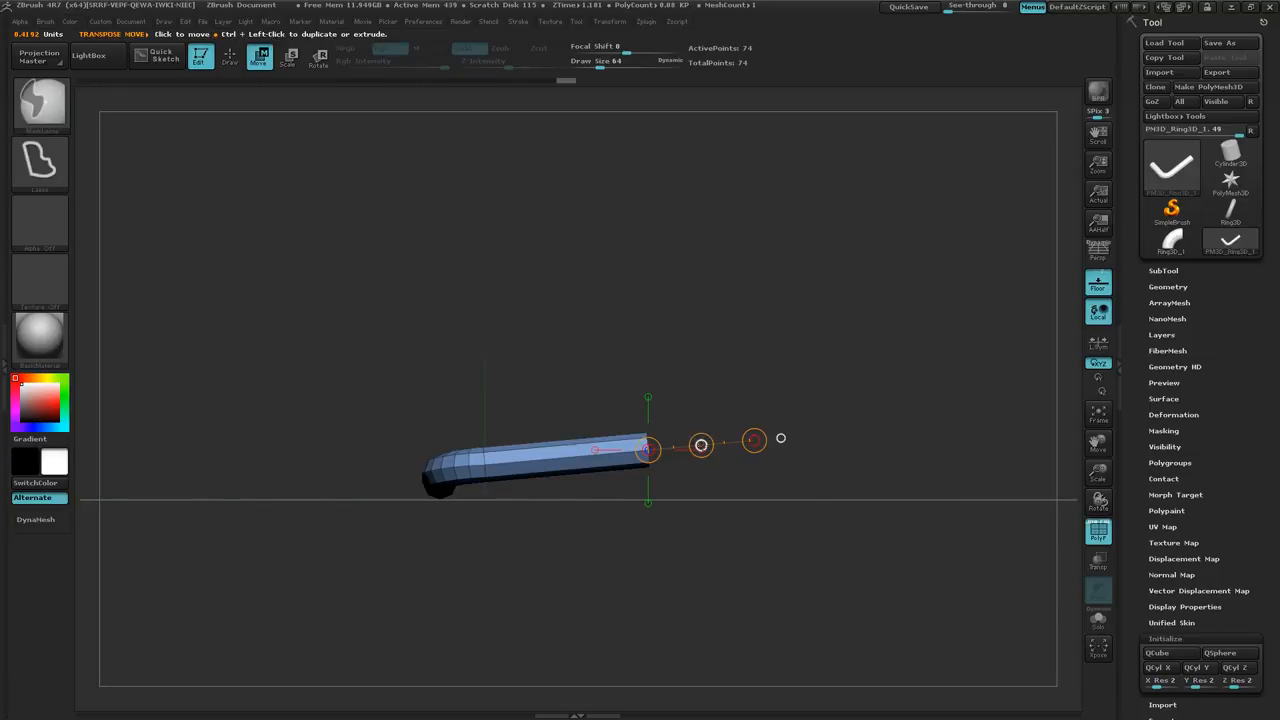
ctrl+drag(781, 438, 926, 424)
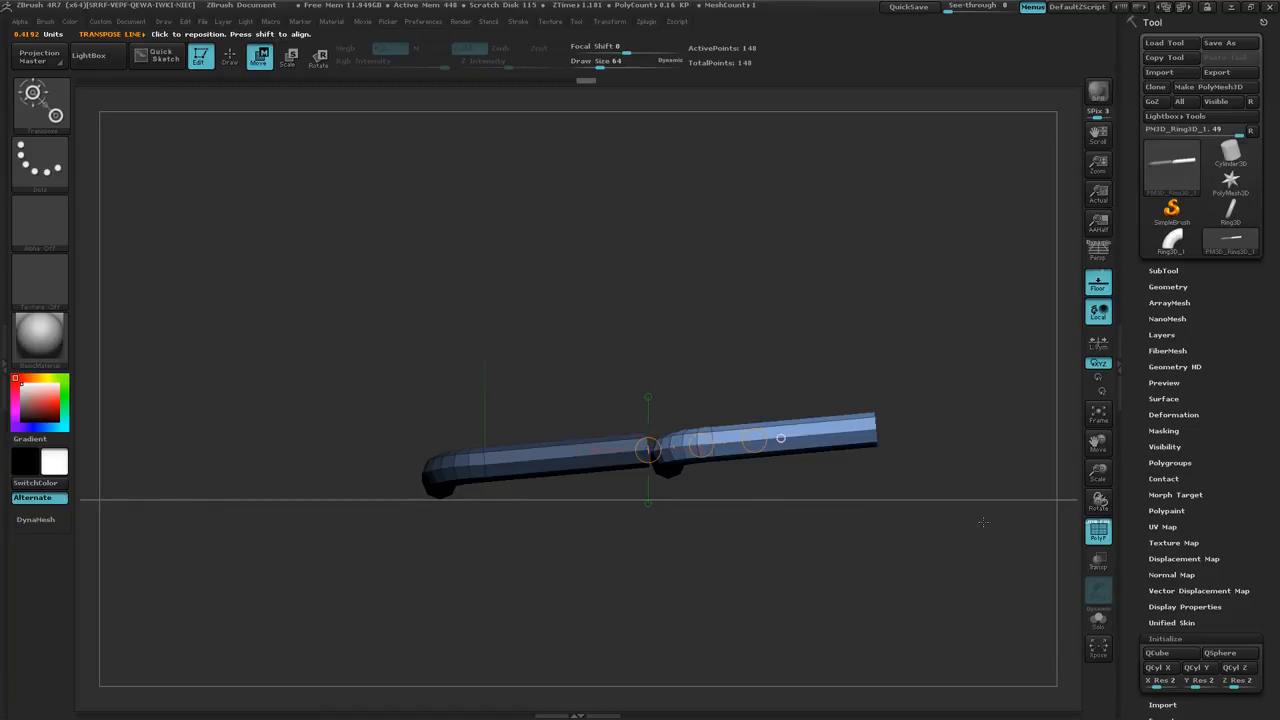
Step: Mirror the unmasked tube copy across the X and Y axes with the Mirror deformation
click(1186, 411)
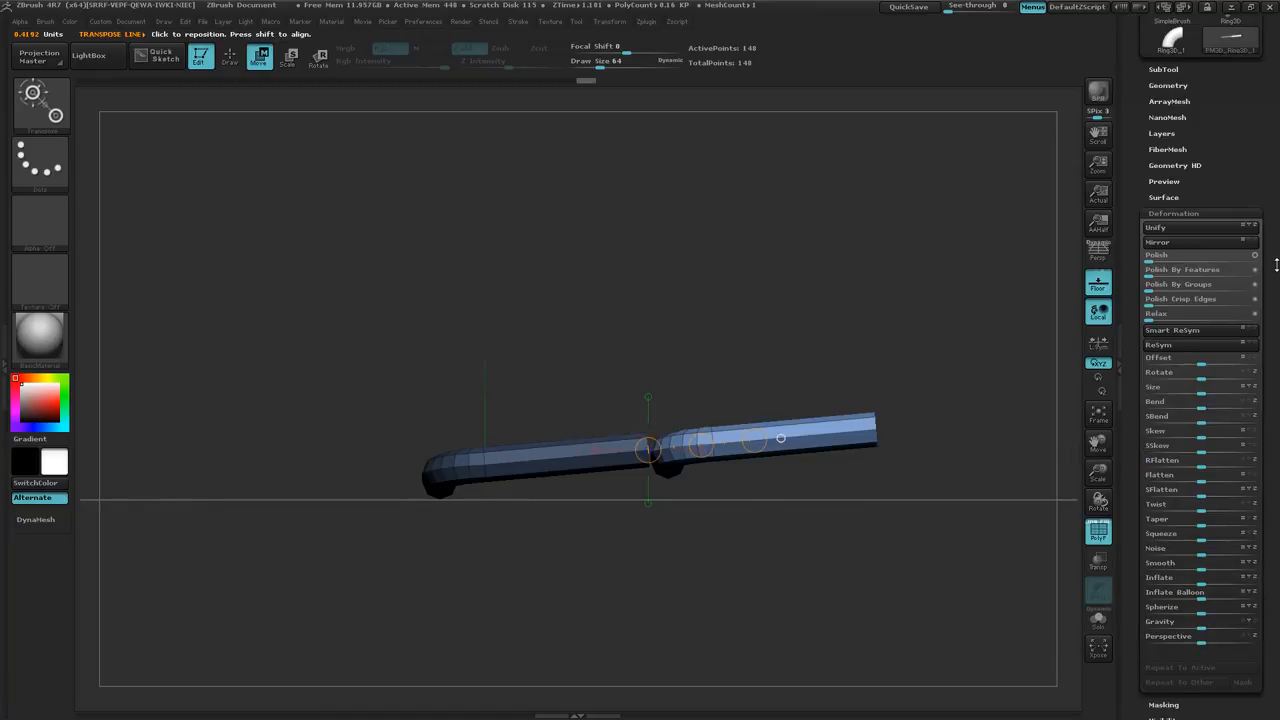
click(1220, 243)
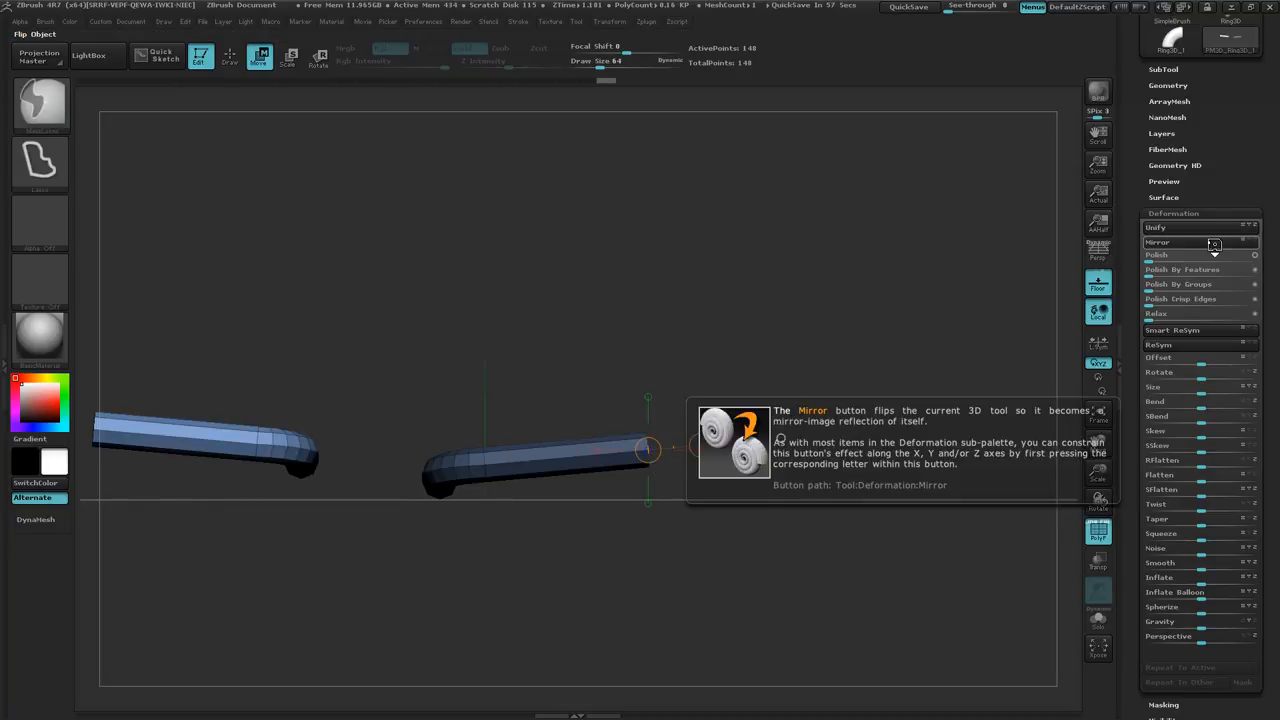
click(1213, 243)
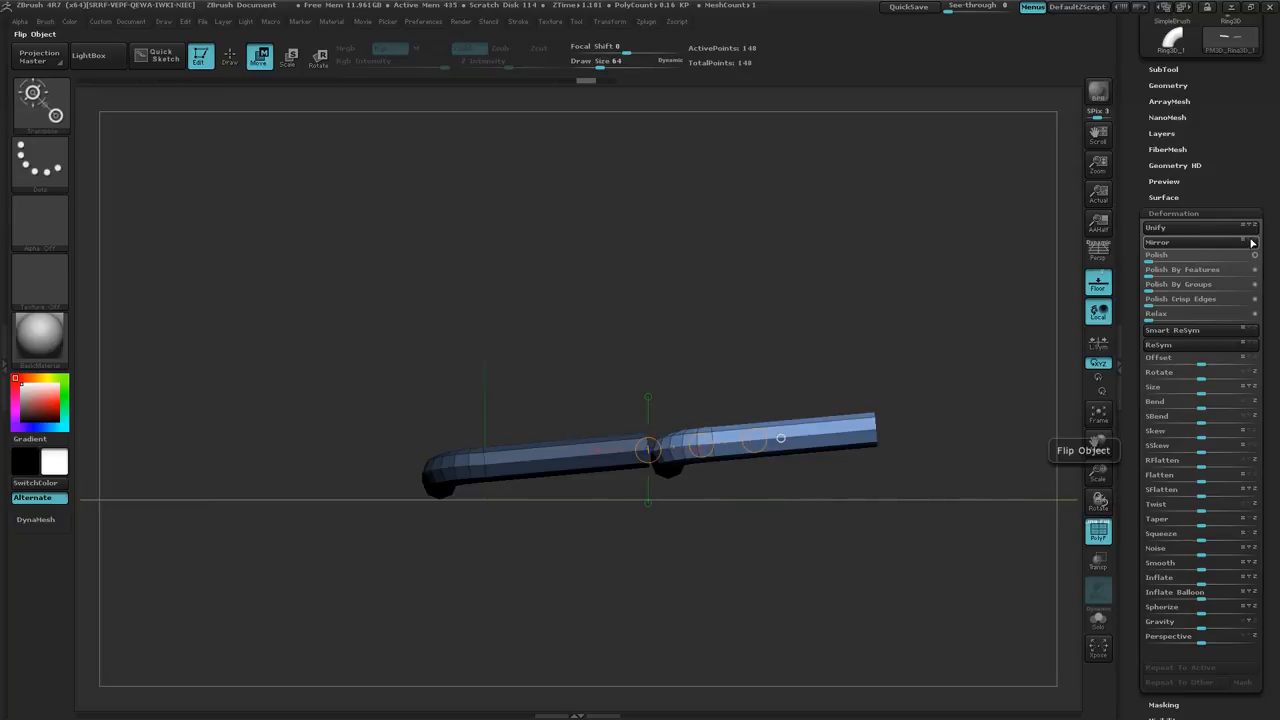
click(1230, 243)
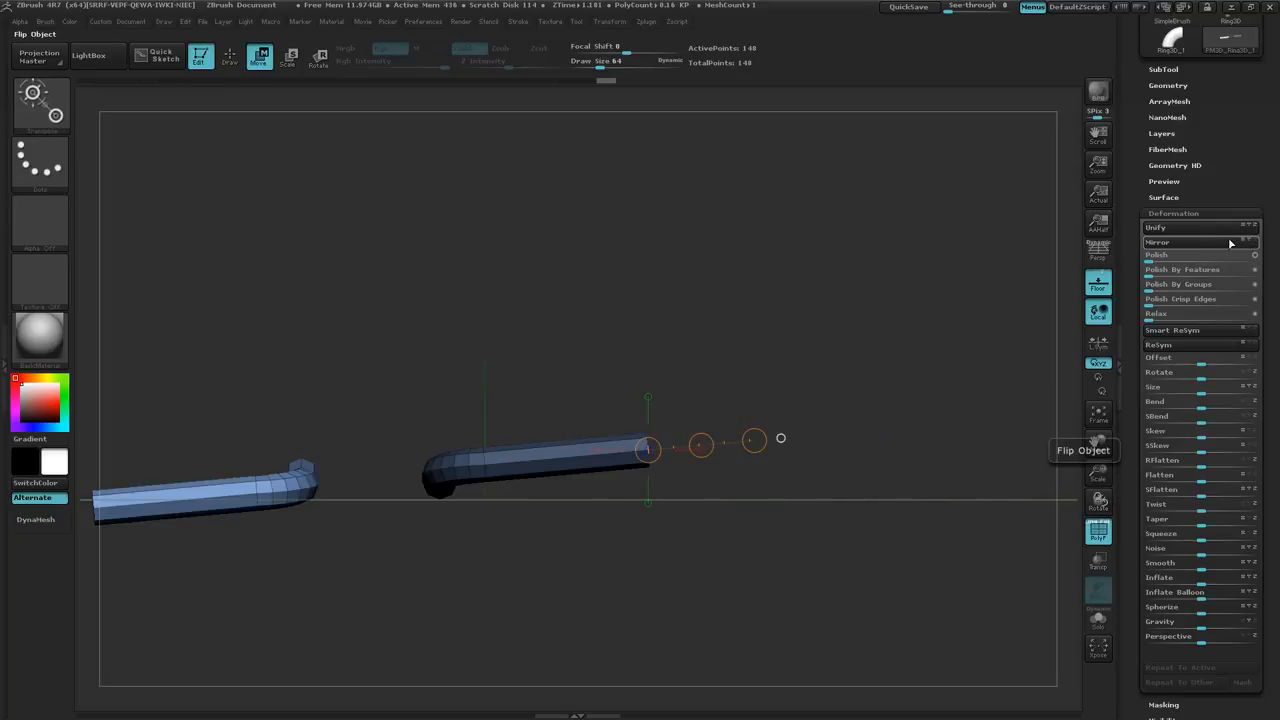
Step: Move the mirrored copy back in line with the original so their straight ends meet
drag(674, 294, 755, 393)
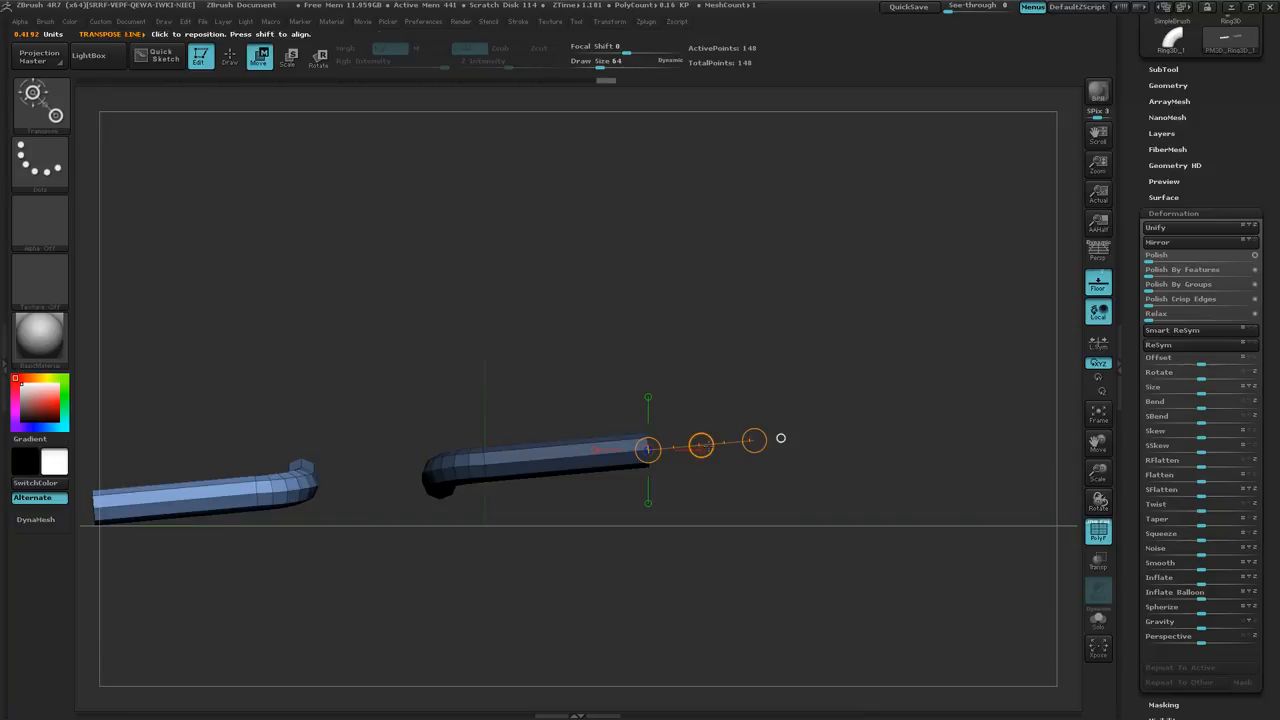
drag(702, 445, 1263, 401)
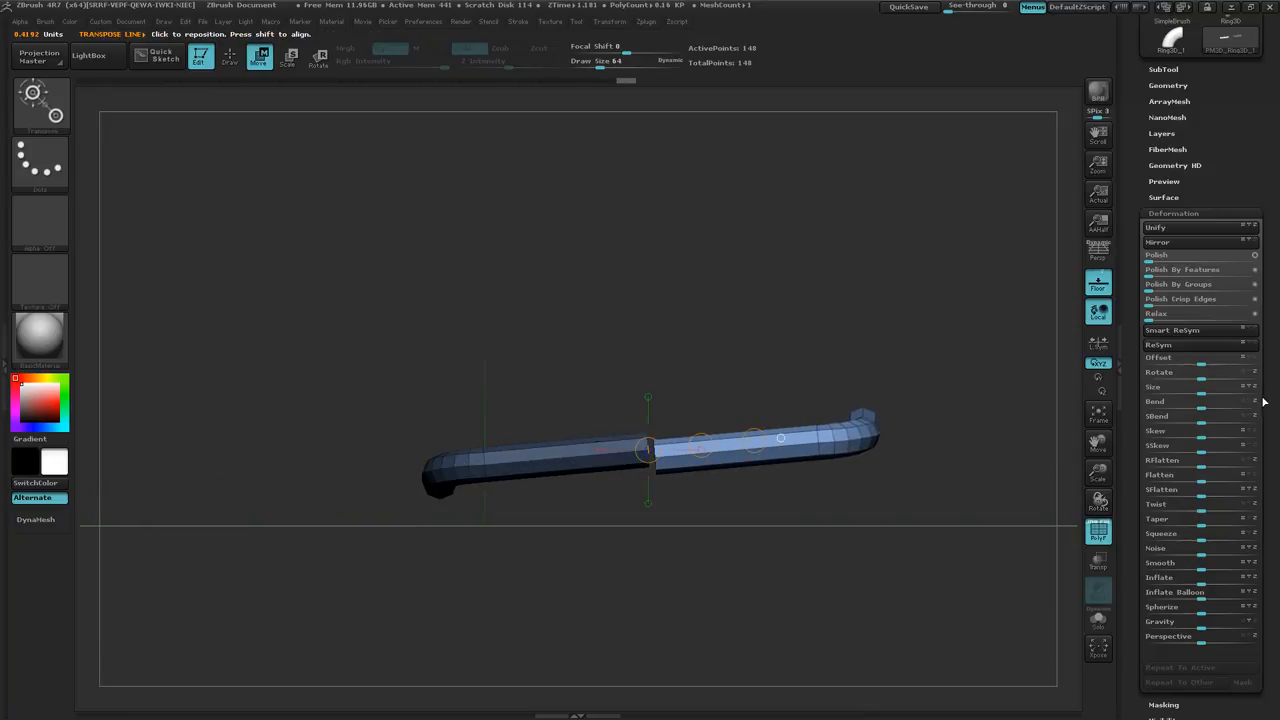
ctrl+right_drag(731, 623, 986, 555)
ctrl+right_drag(857, 620, 942, 592)
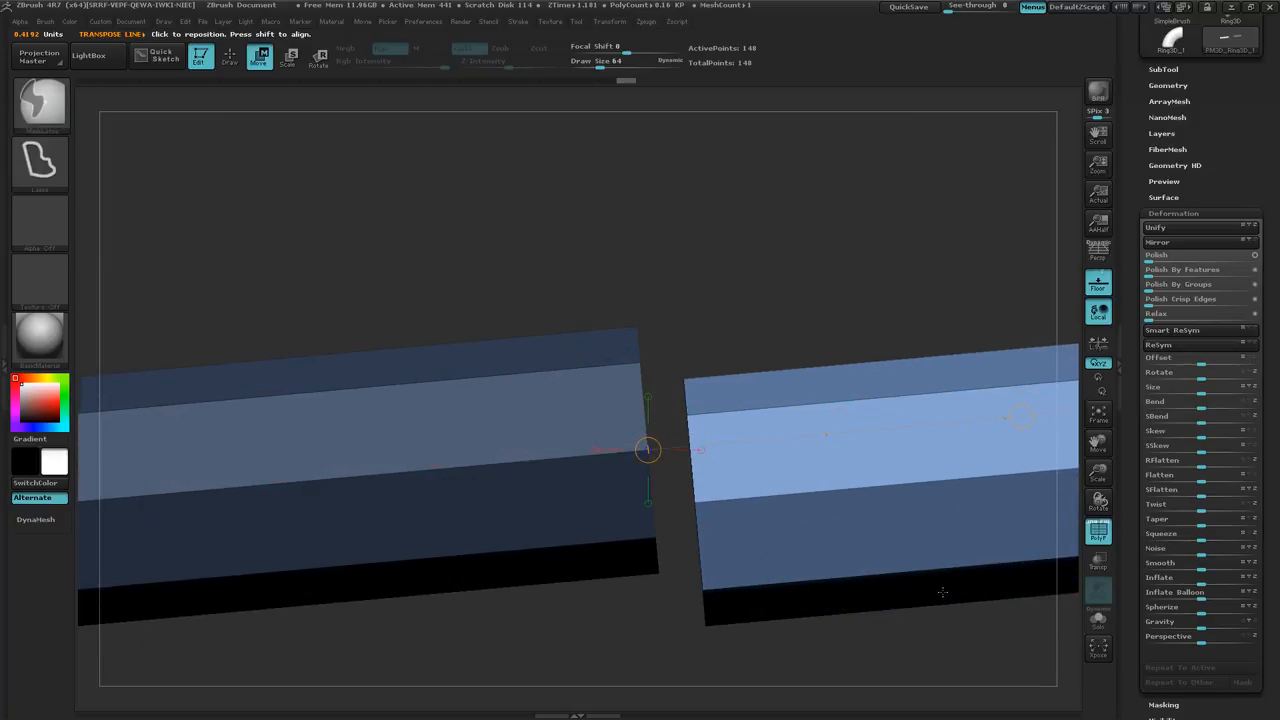
drag(694, 502, 694, 625)
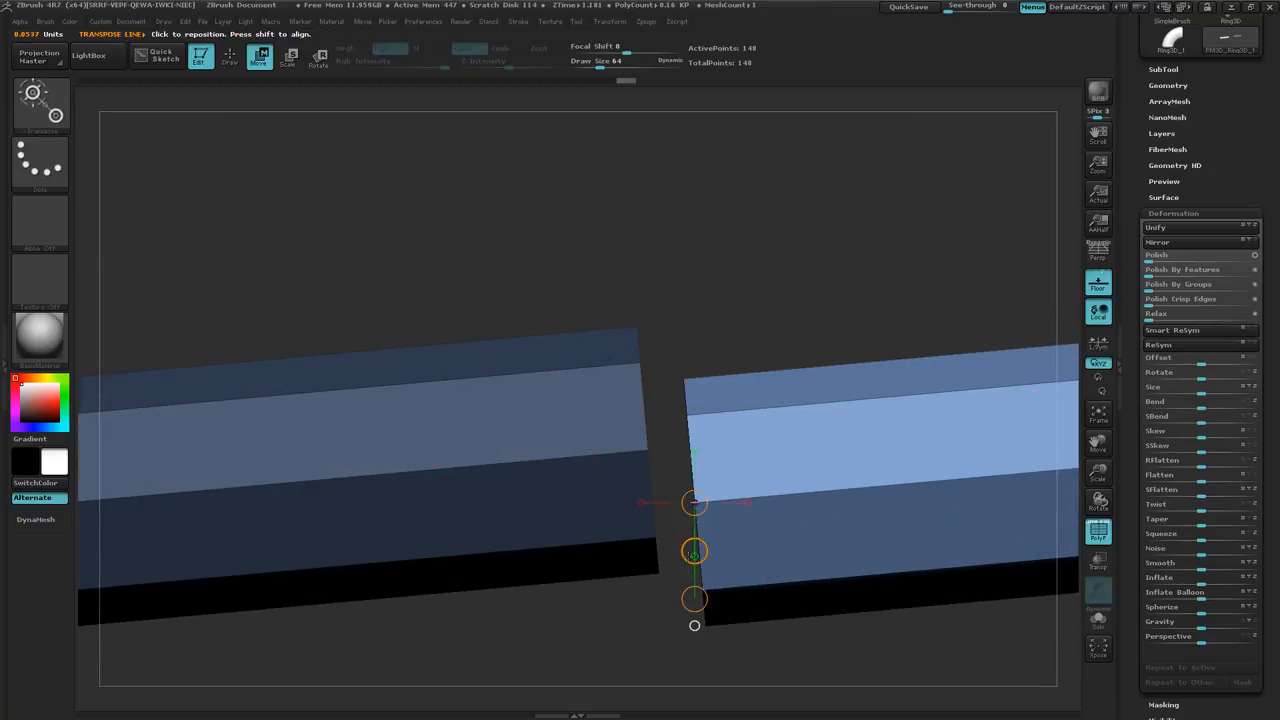
drag(694, 551, 650, 494)
Step: Align a transpose line with the tube's long edge and move the copy along it to open a gap between the ends
shift+drag(671, 297, 679, 463)
drag(668, 510, 615, 380)
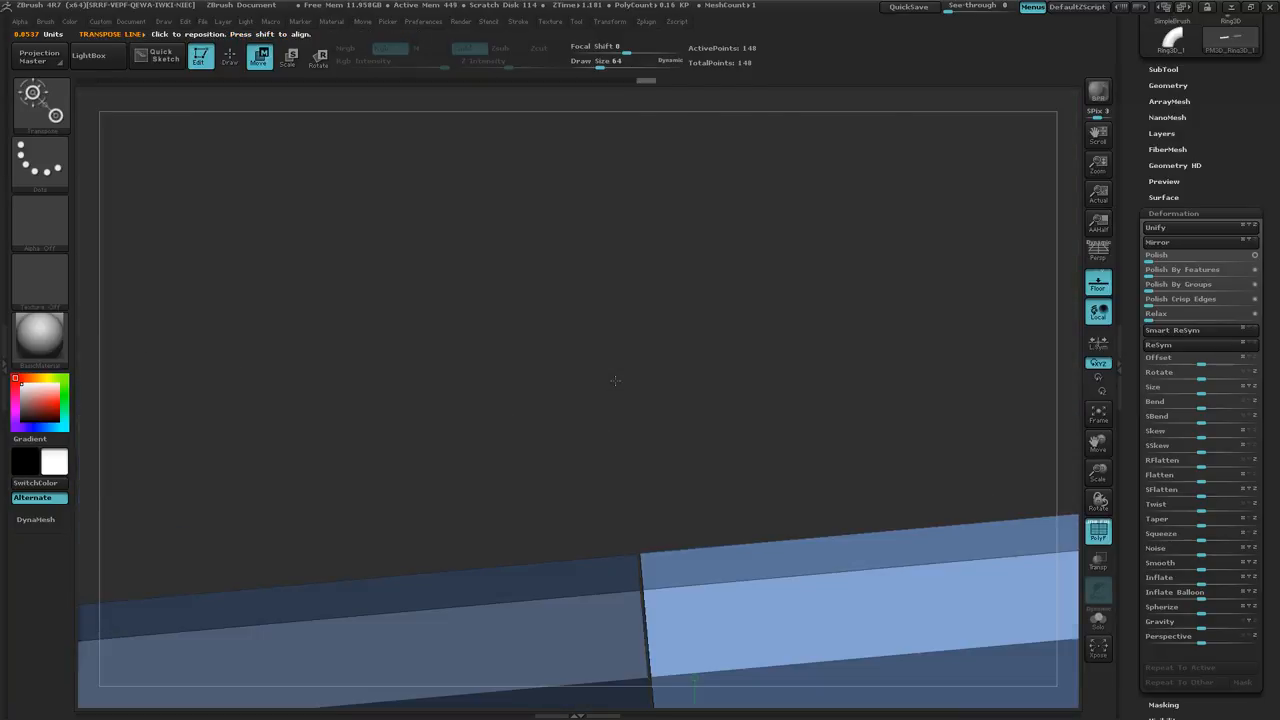
drag(684, 466, 678, 594)
alt+right_drag(690, 607, 606, 331)
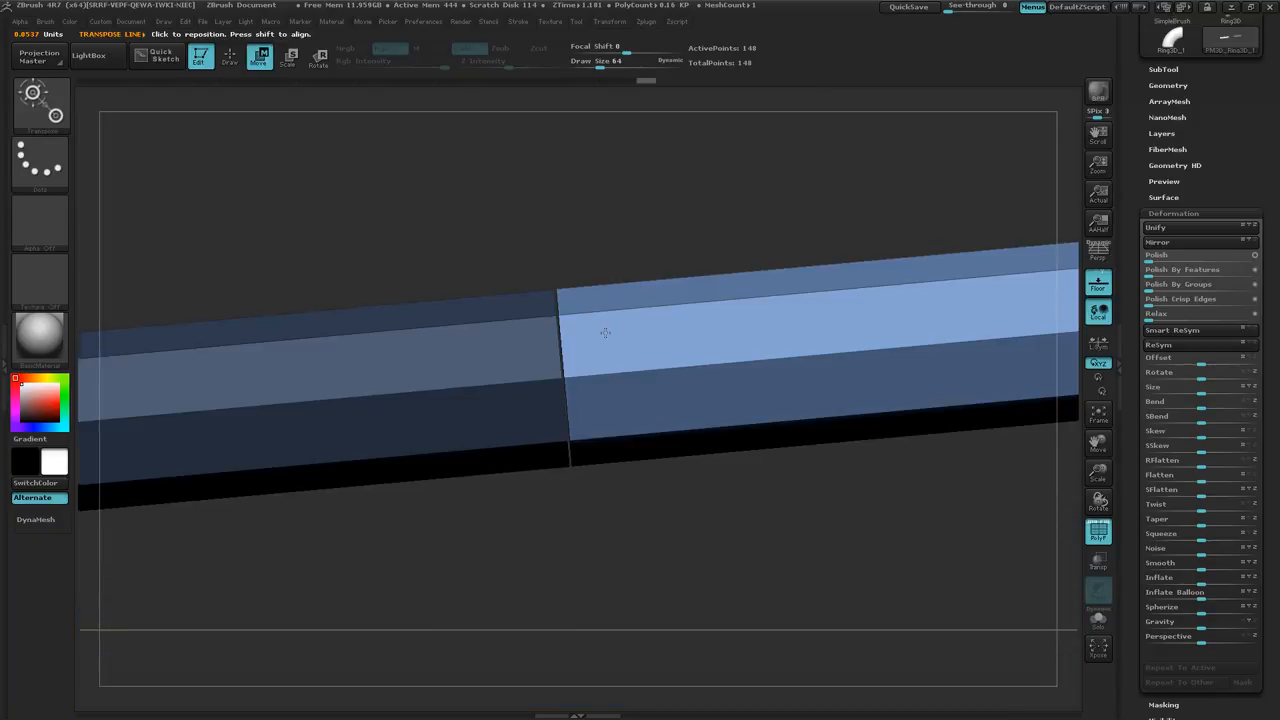
ctrl+right_drag(594, 509, 787, 546)
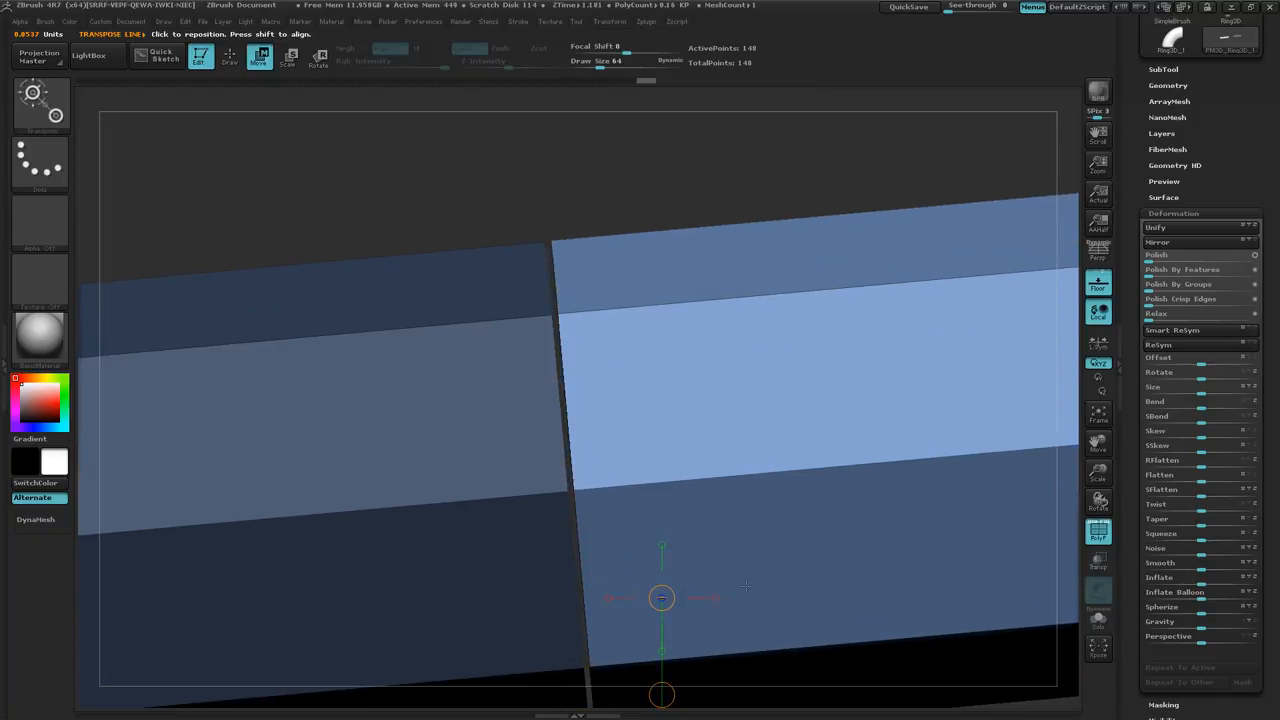
ctrl+right_drag(745, 585, 611, 558)
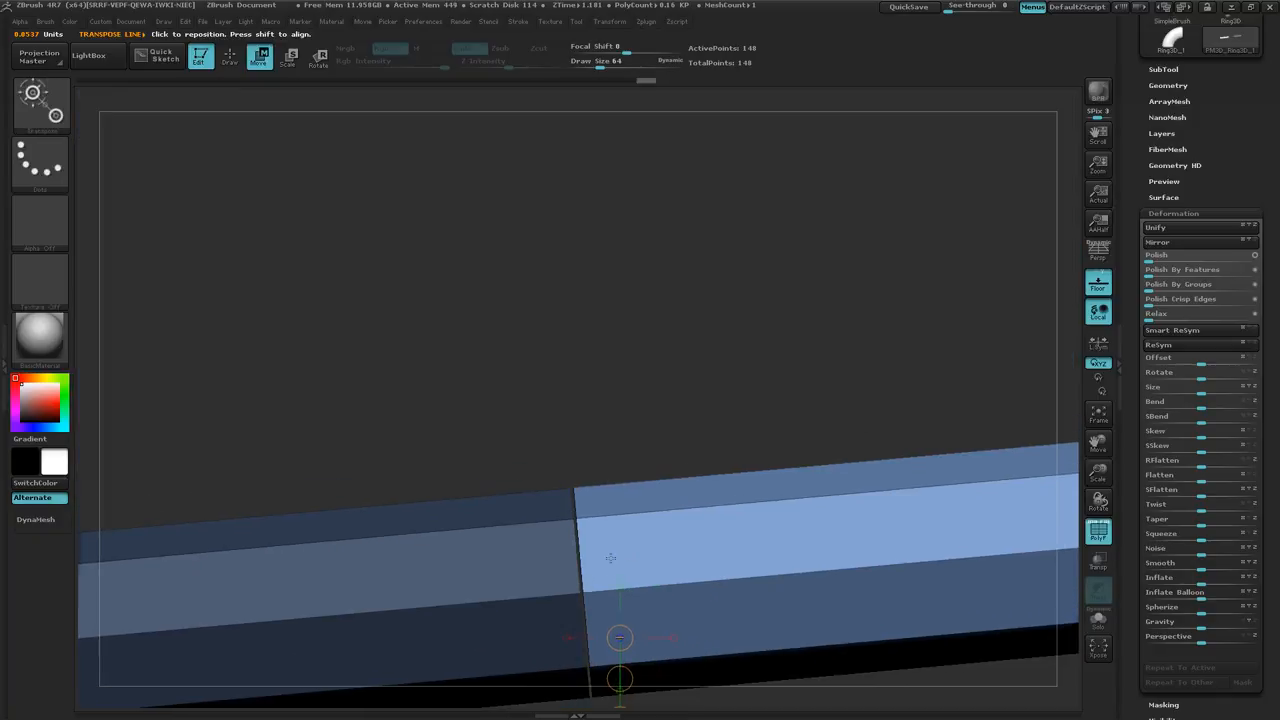
drag(582, 592, 790, 564)
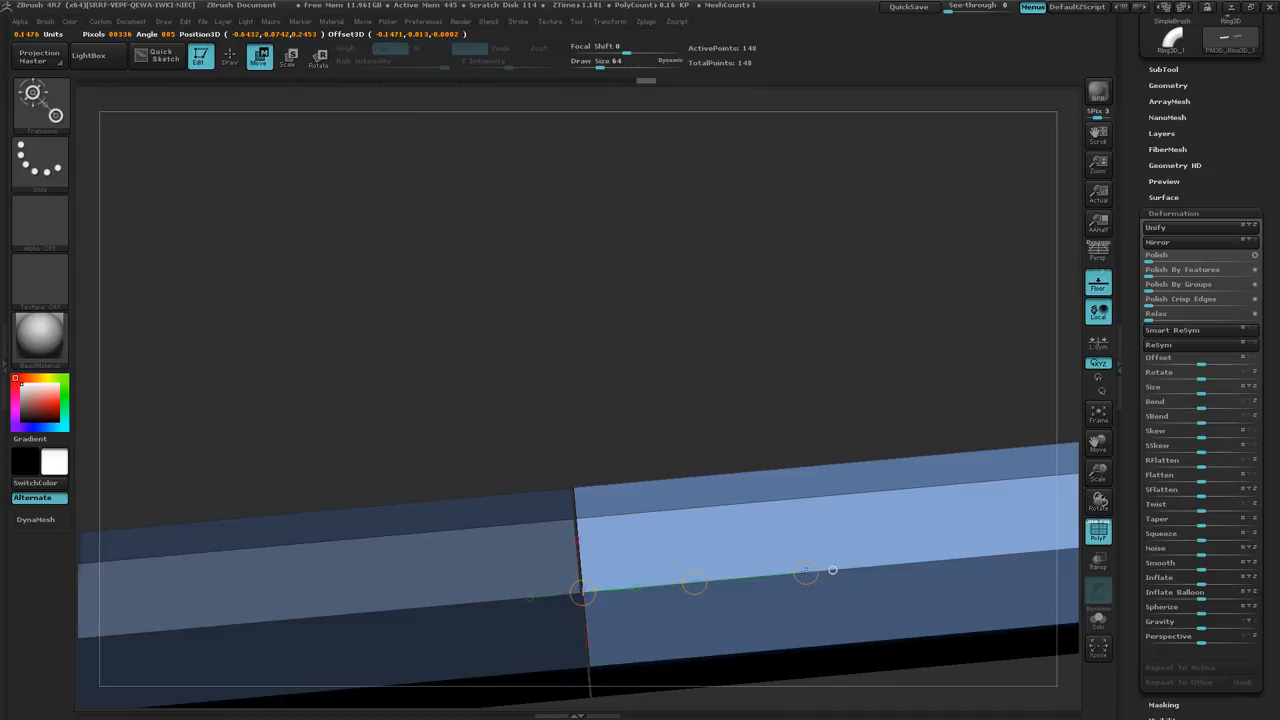
drag(834, 569, 838, 568)
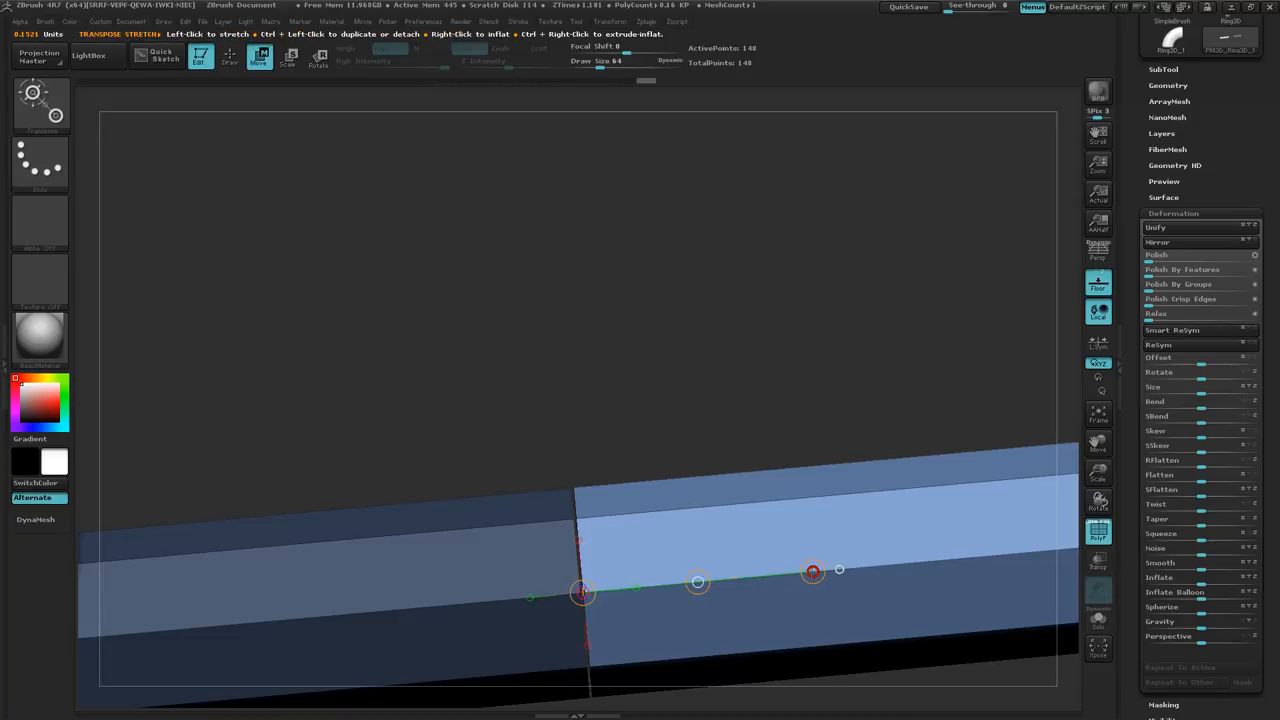
drag(696, 581, 877, 563)
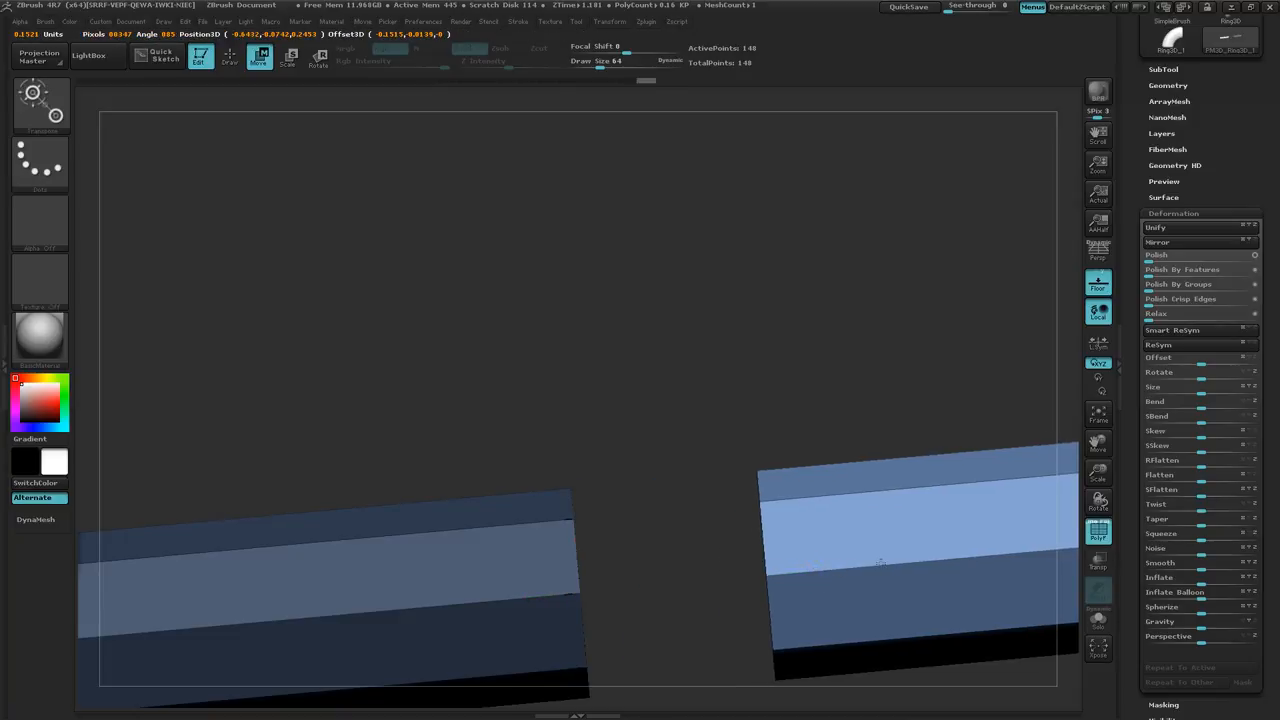
Step: Clear the mask from the original tube
drag(714, 480, 826, 505)
drag(565, 541, 589, 436)
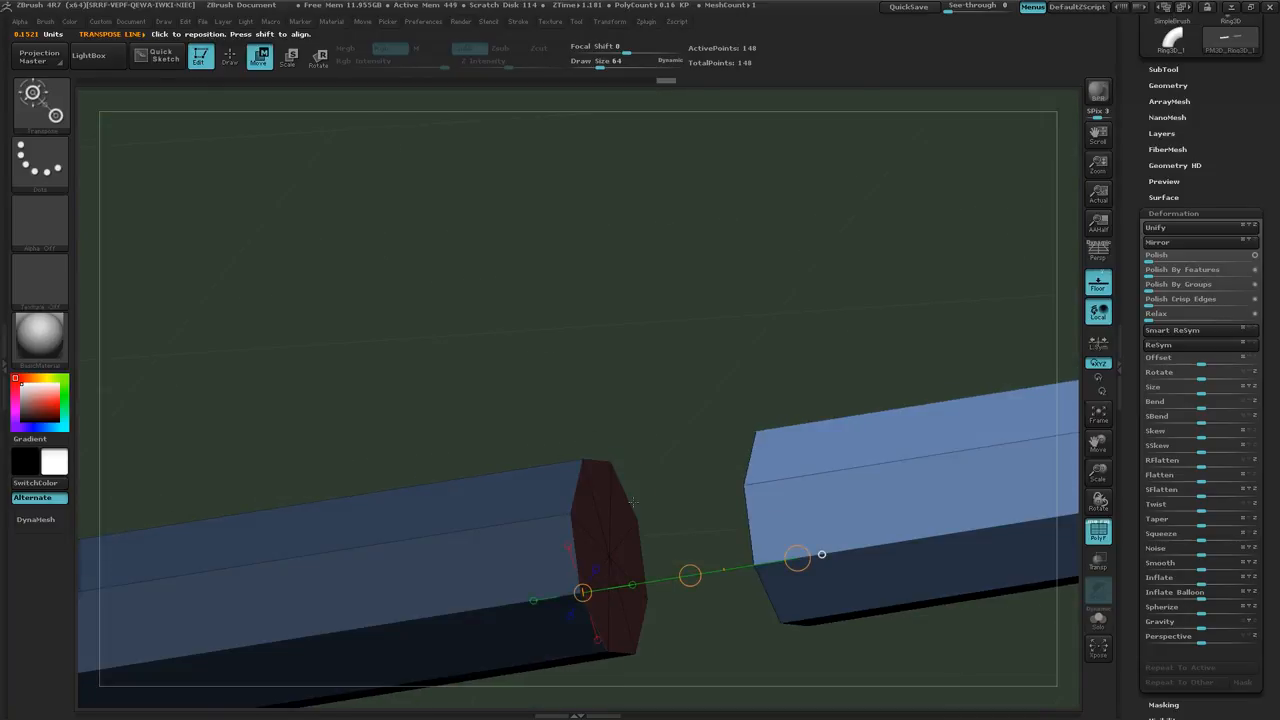
drag(633, 502, 651, 513)
ctrl+drag(557, 306, 657, 350)
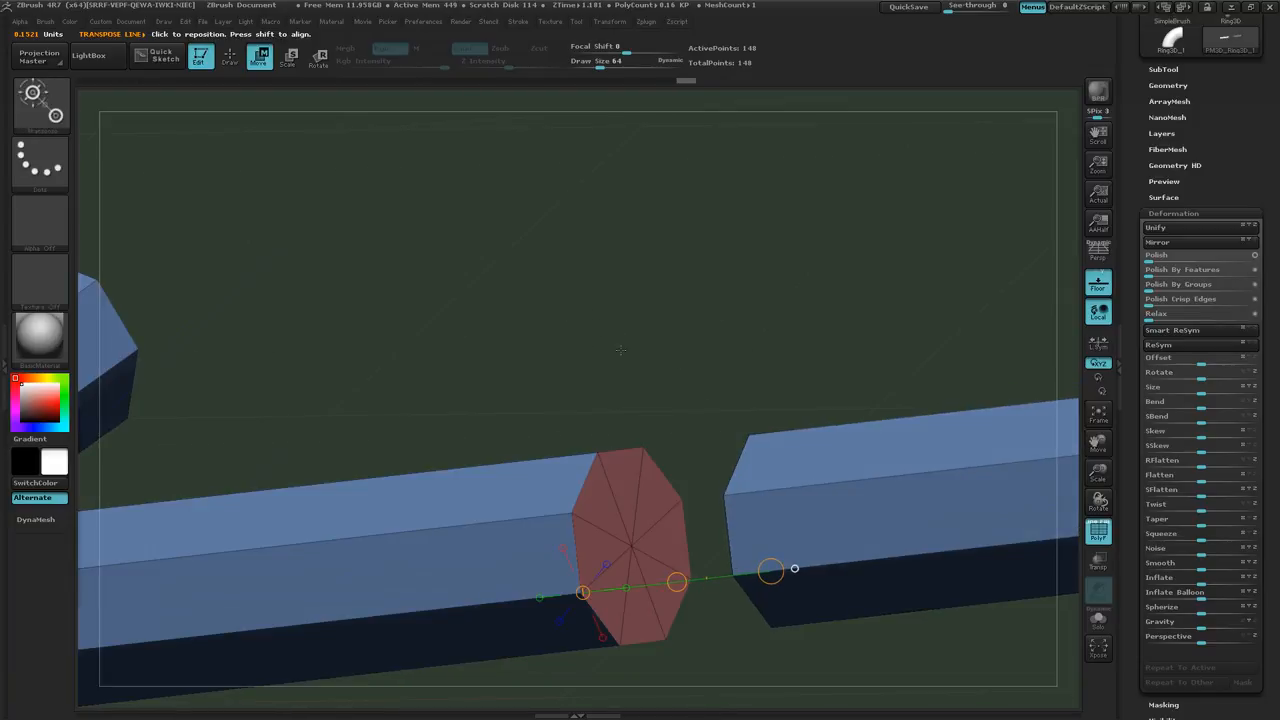
Step: Delete the two facing end caps with the ZModeler polygon action Delete, targeting Polygroup Island
key(space)
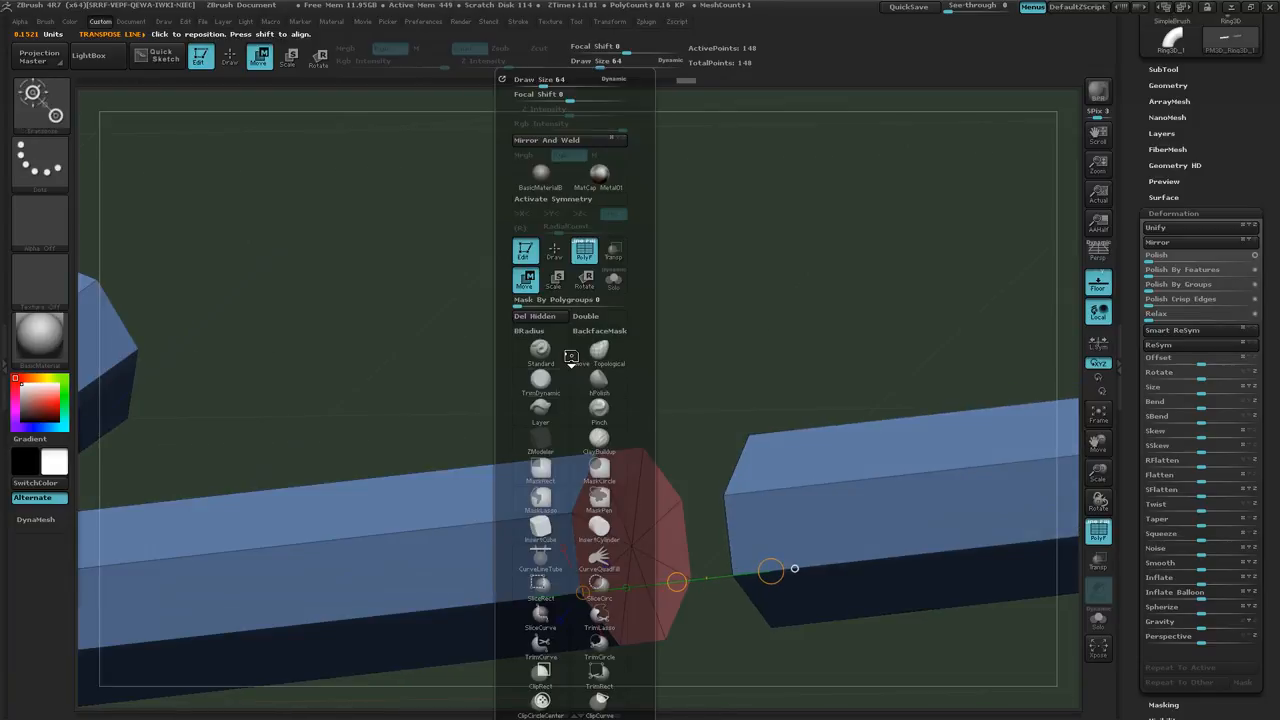
click(549, 439)
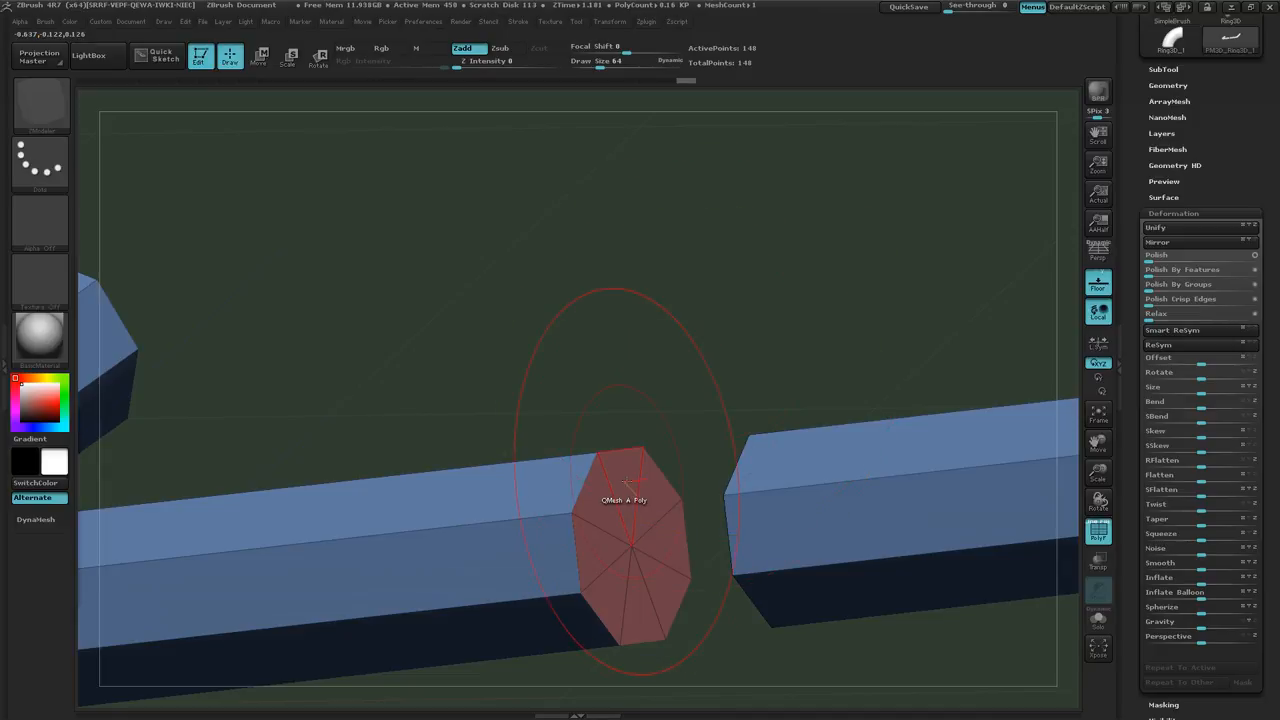
key(space)
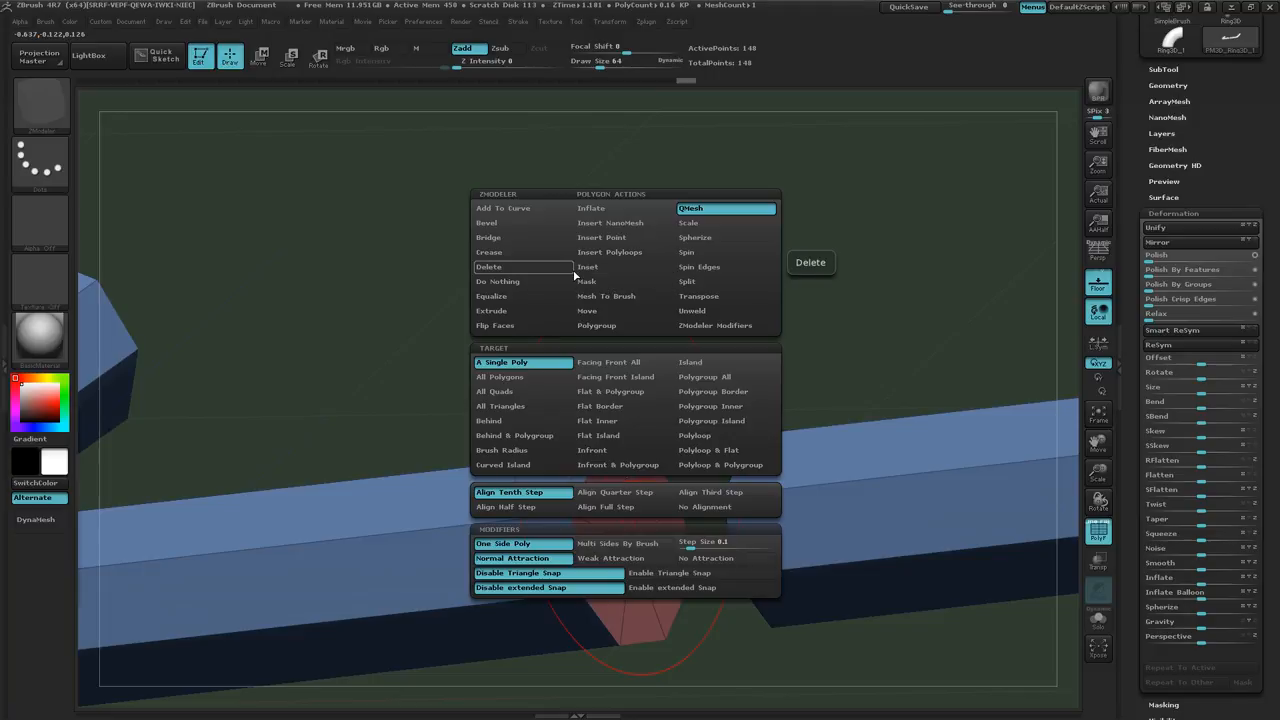
click(531, 270)
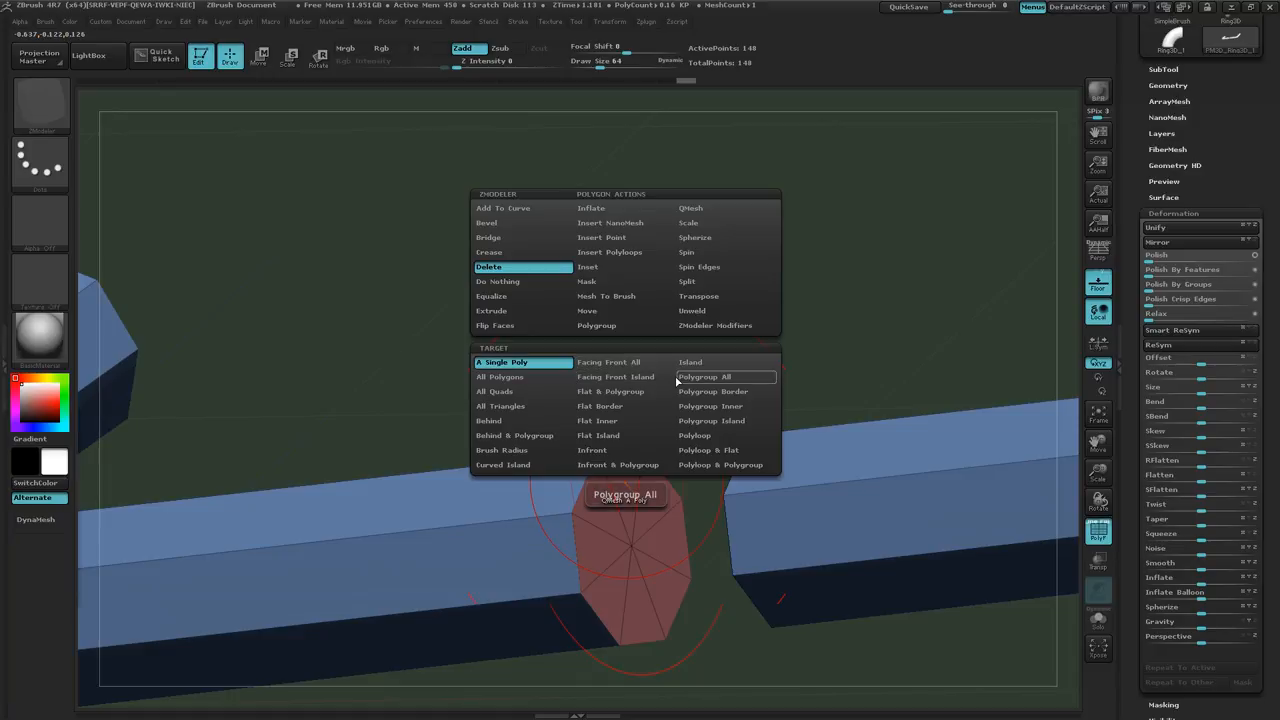
click(713, 421)
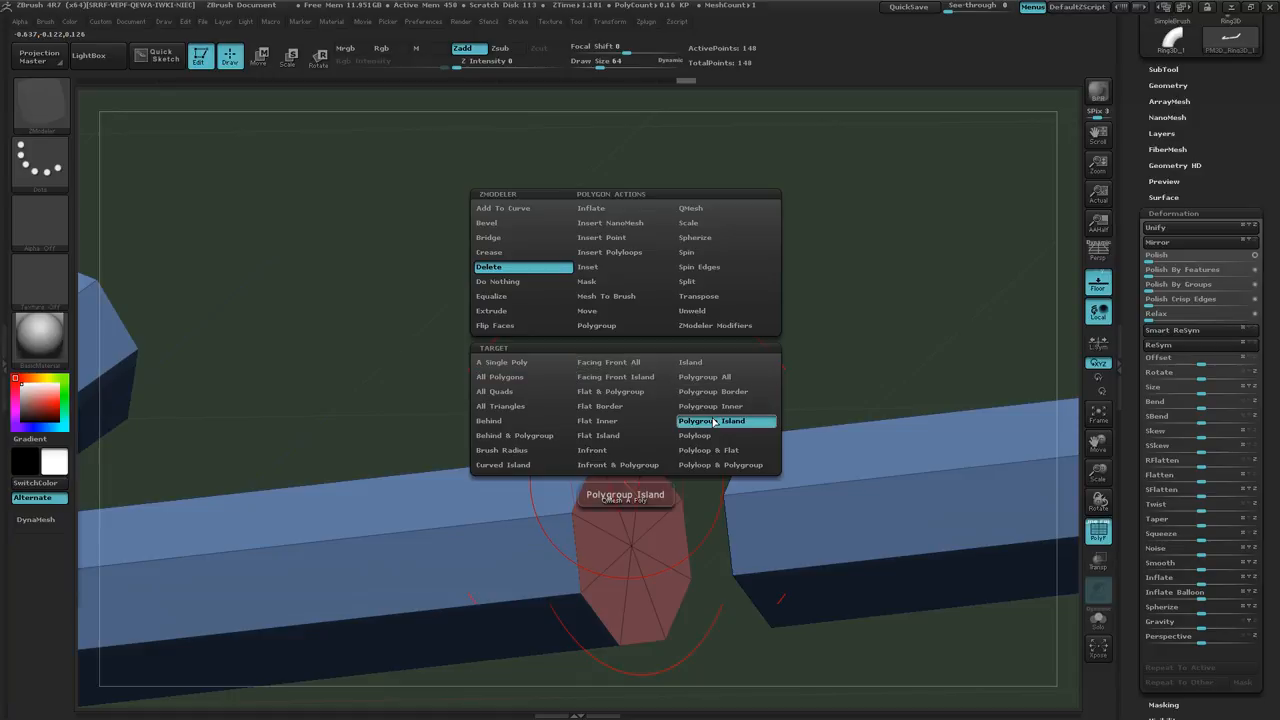
click(600, 516)
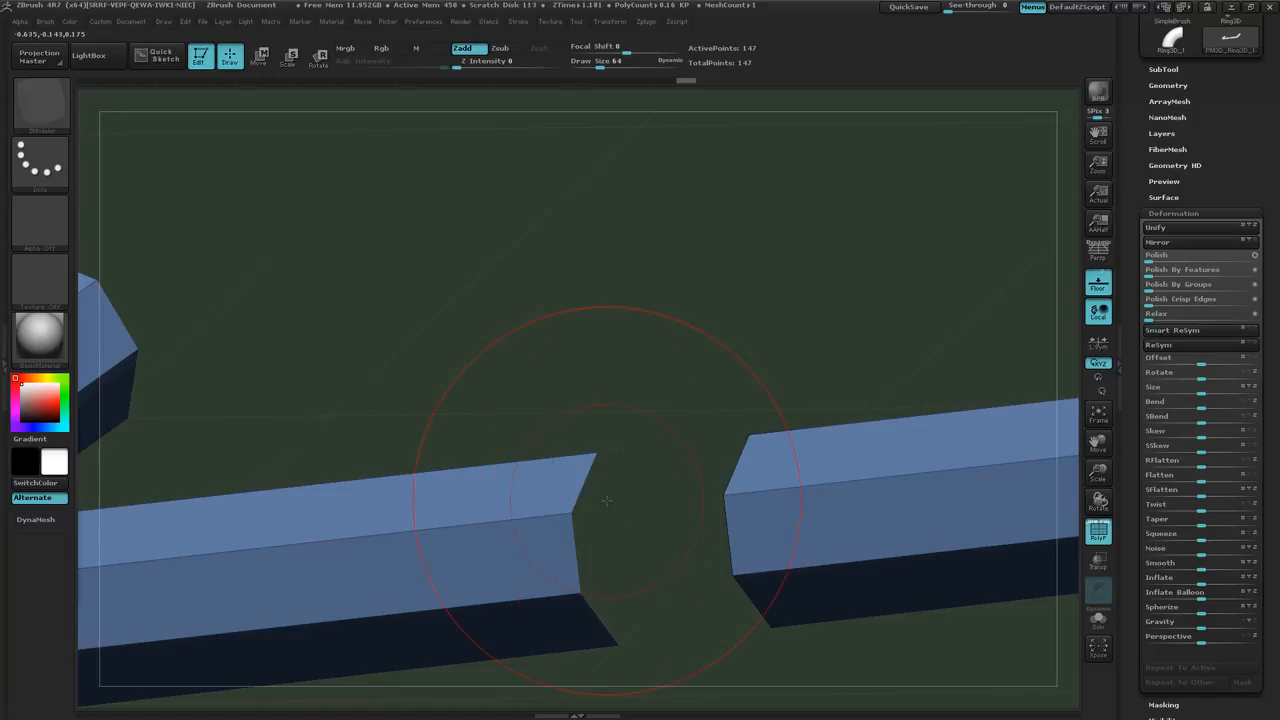
drag(572, 351, 463, 374)
click(675, 485)
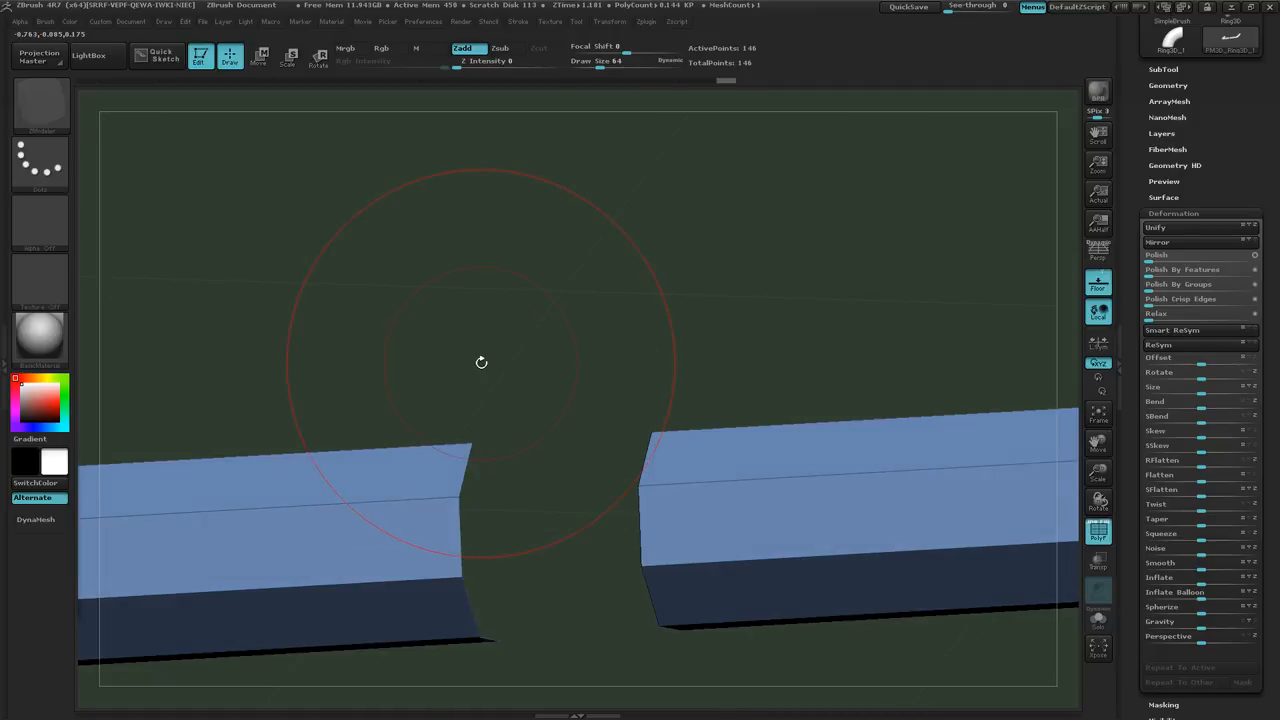
Step: Turn on double-sided display for the tubes and open their display properties
key(space)
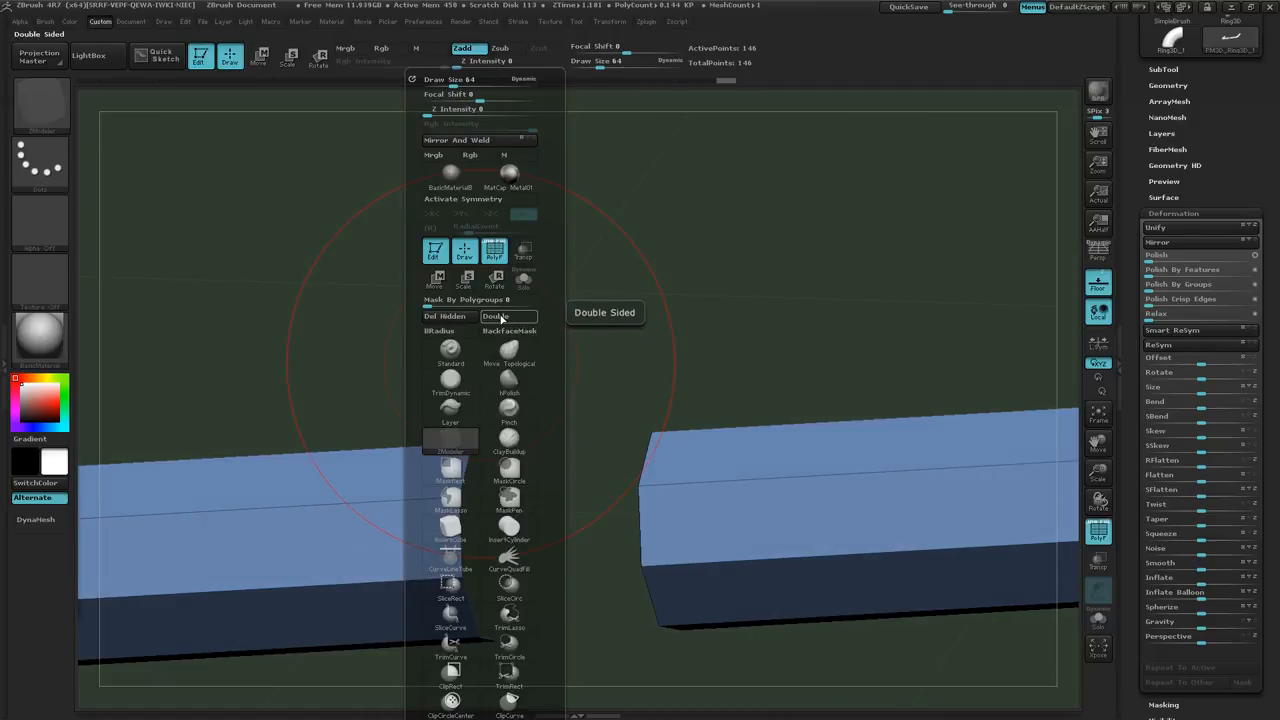
click(497, 317)
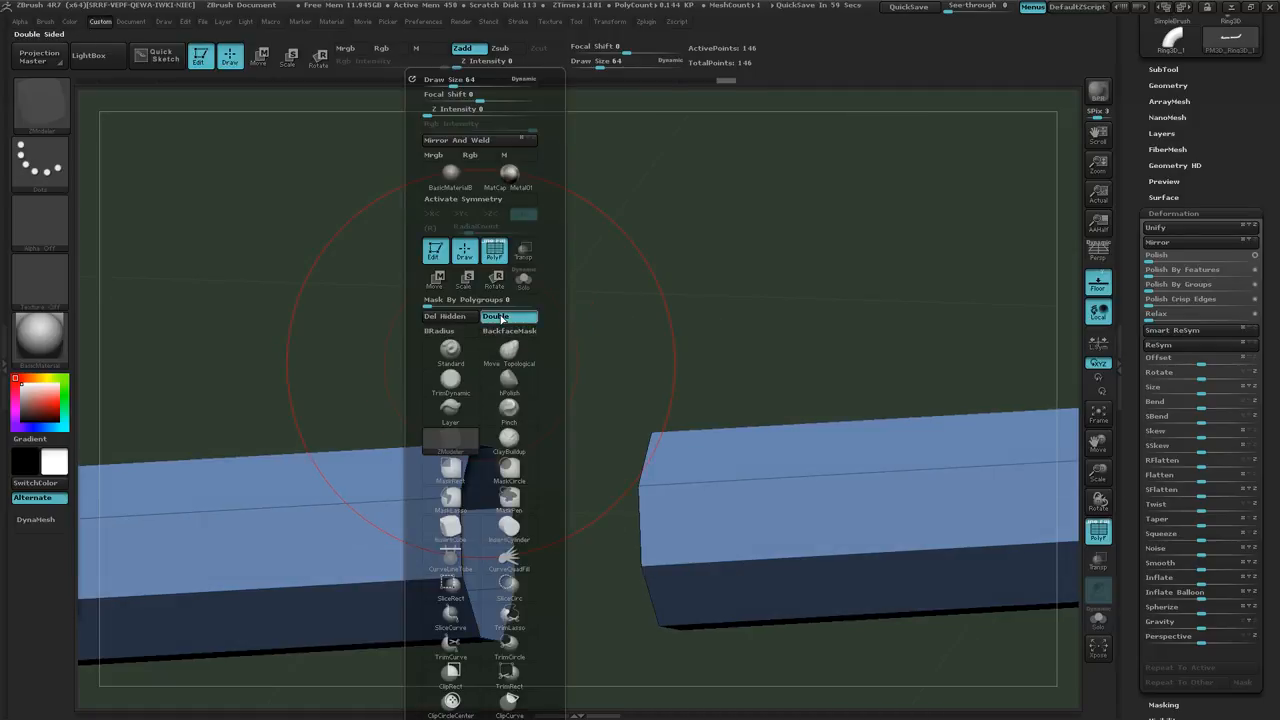
drag(1277, 674, 1257, 543)
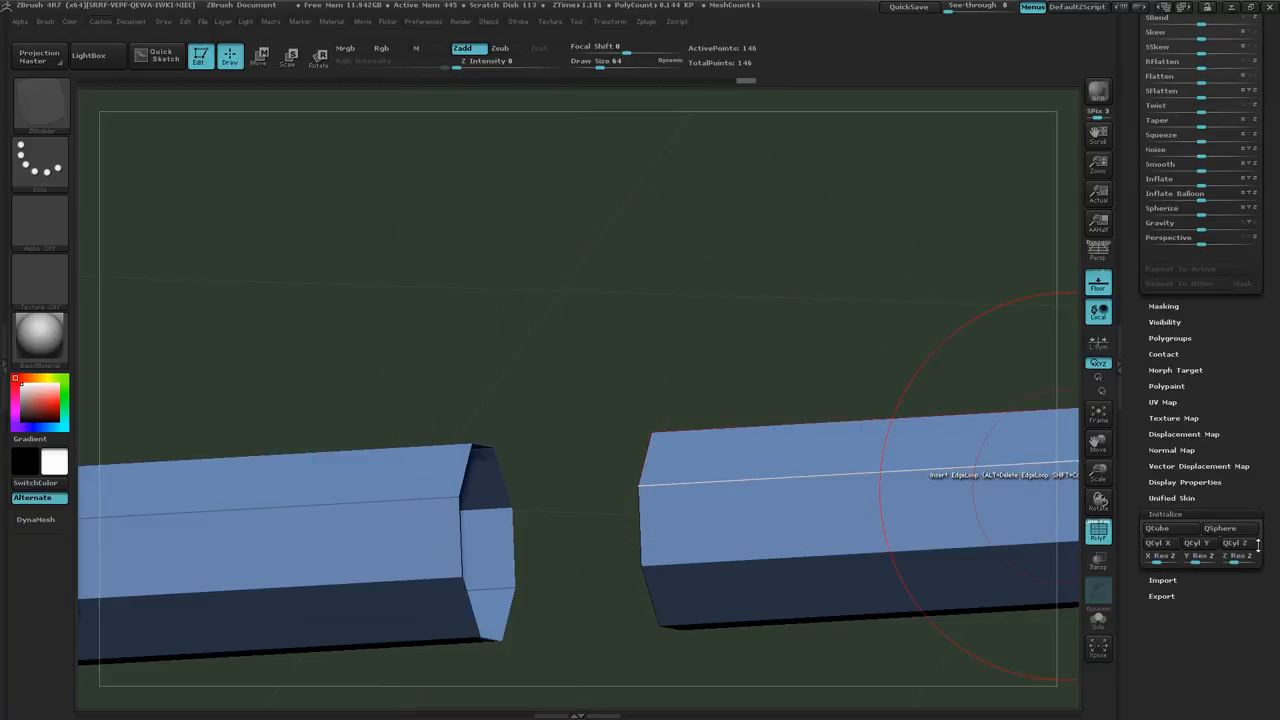
click(1185, 482)
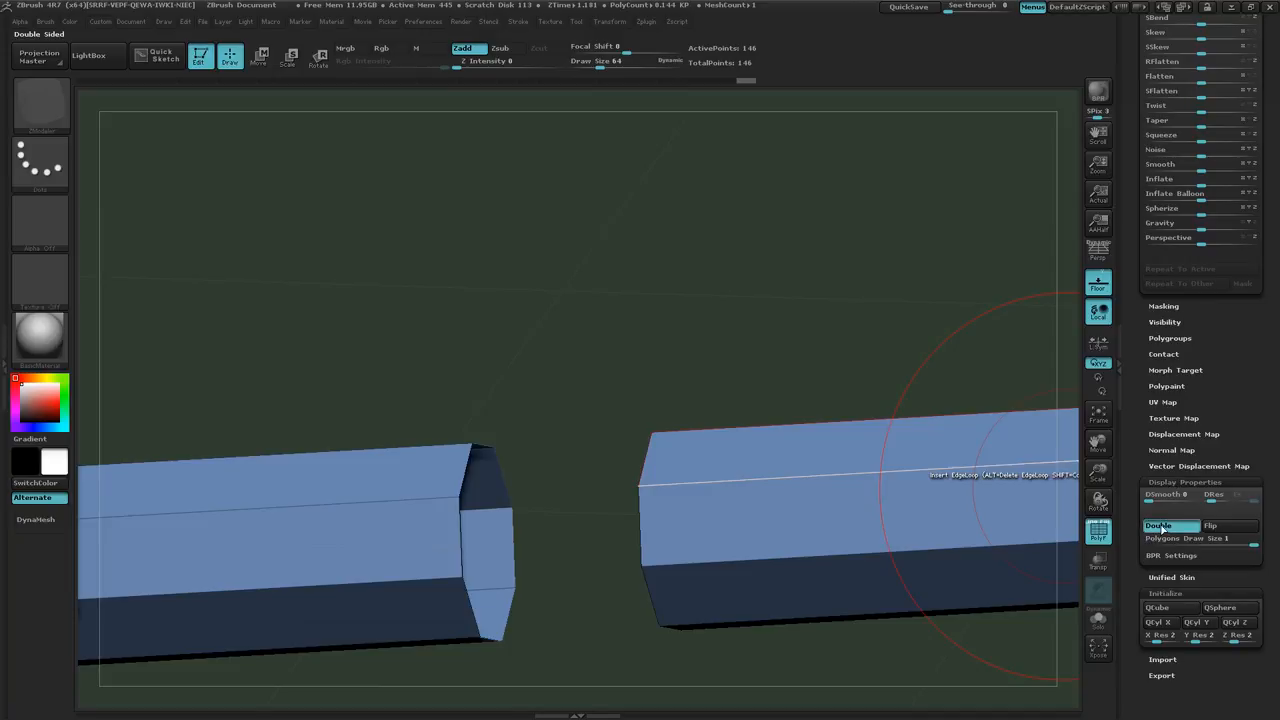
Step: Set the draw size to 20 and the ZModeler edge action to Bridge with the target Two Holes
mouse_move(606, 361)
mouse_down()
mouse_move(586, 360)
mouse_move(600, 375)
mouse_up()
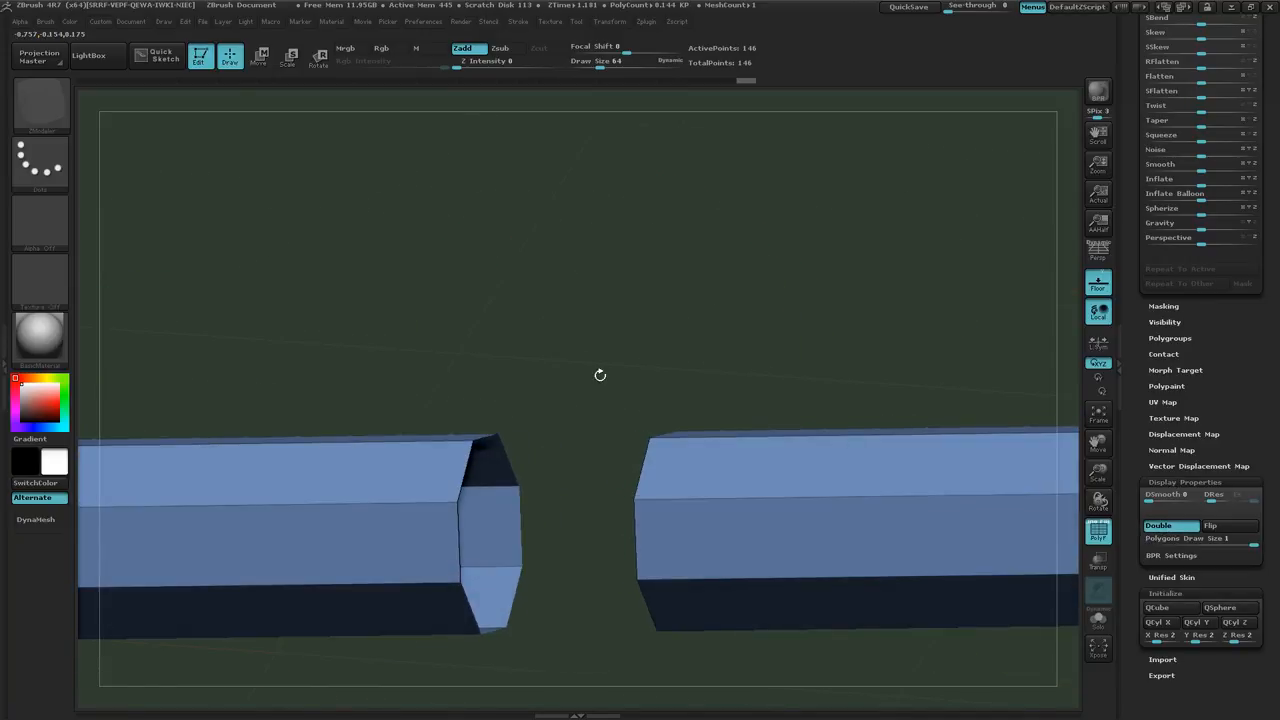
ctrl+right_drag(561, 421, 558, 452)
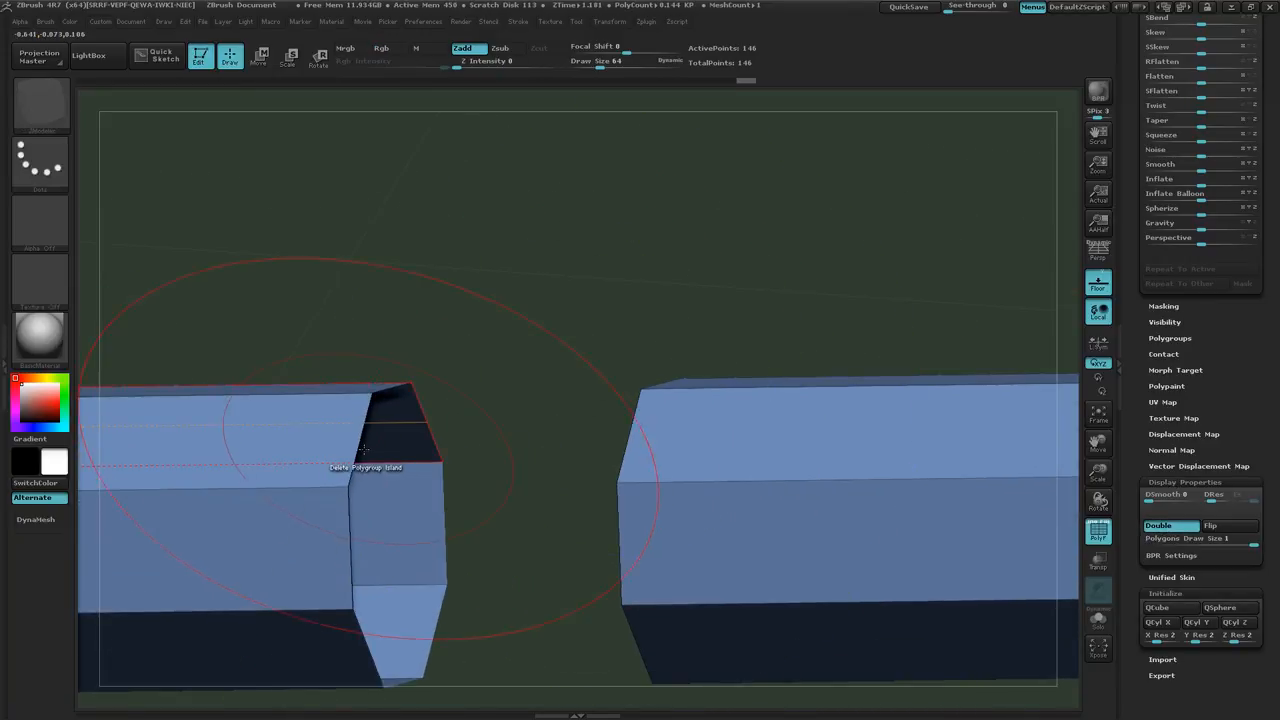
key(s)
mouse_move(401, 455)
mouse_down()
mouse_move(360, 448)
mouse_move(385, 446)
mouse_move(367, 436)
mouse_up()
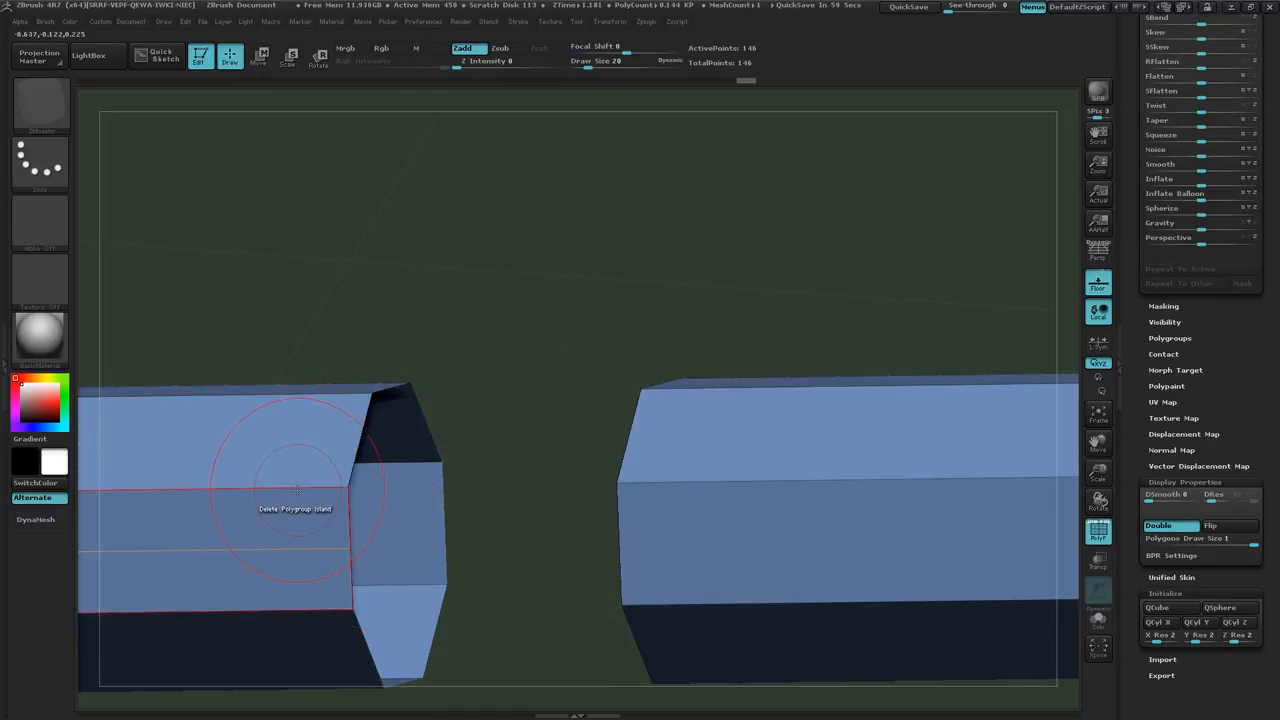
key(space)
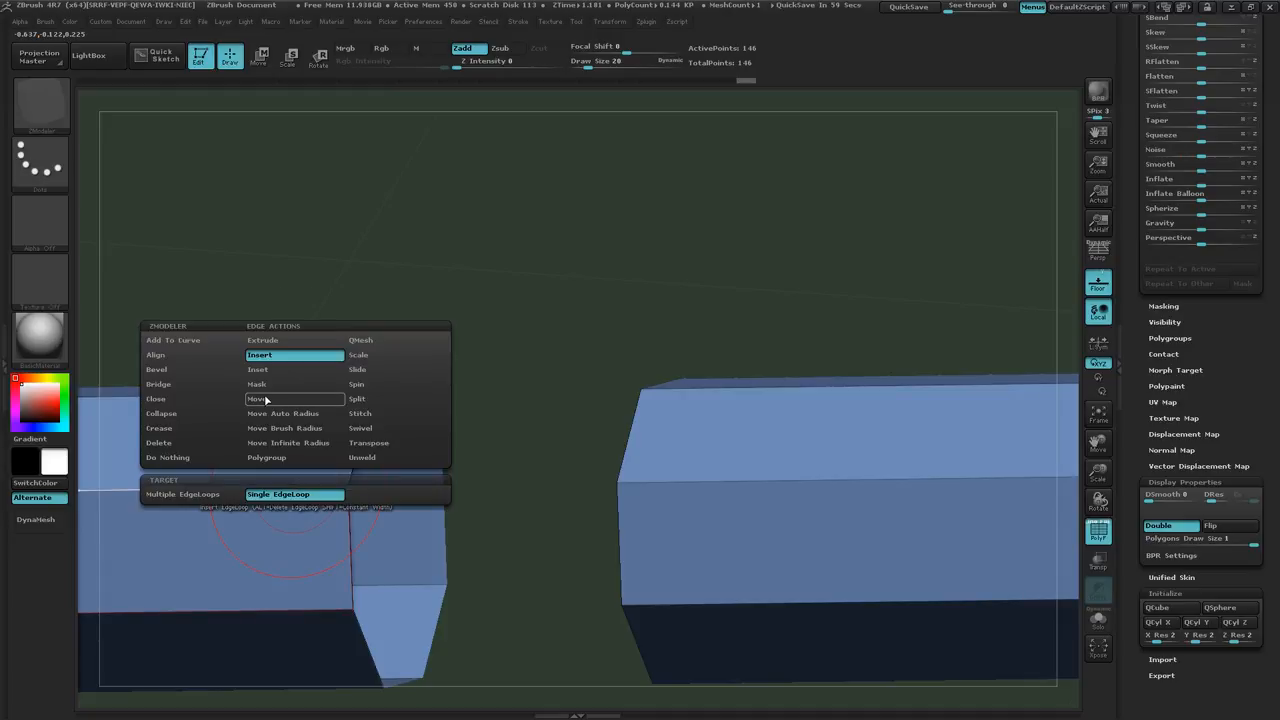
click(172, 388)
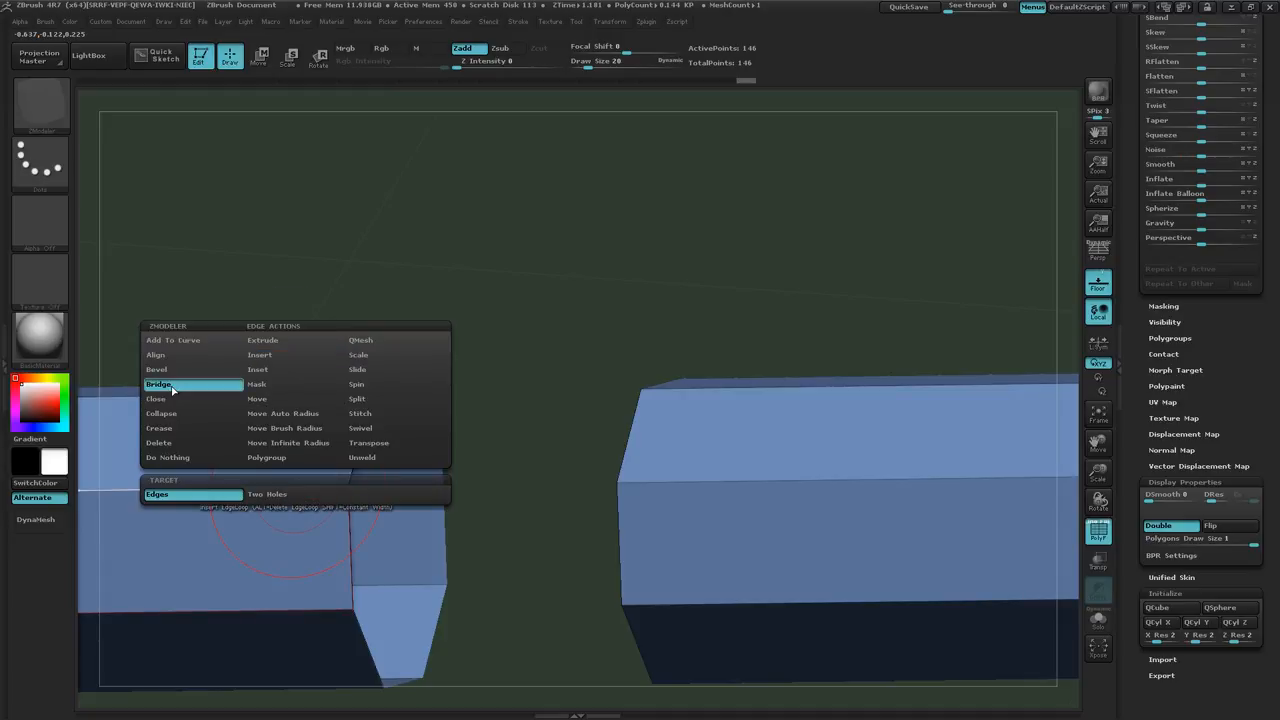
click(282, 495)
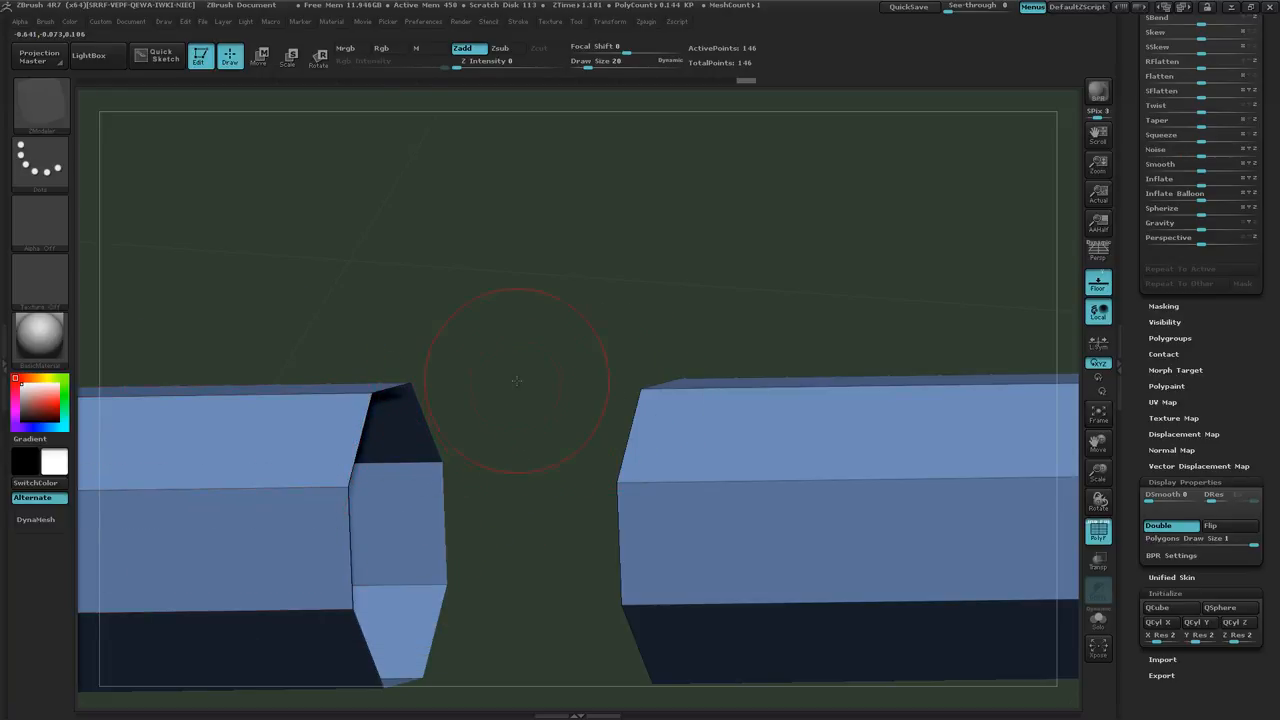
Step: Bridge the two open tube ends across the gap to form one U-shaped tube
drag(518, 388, 534, 380)
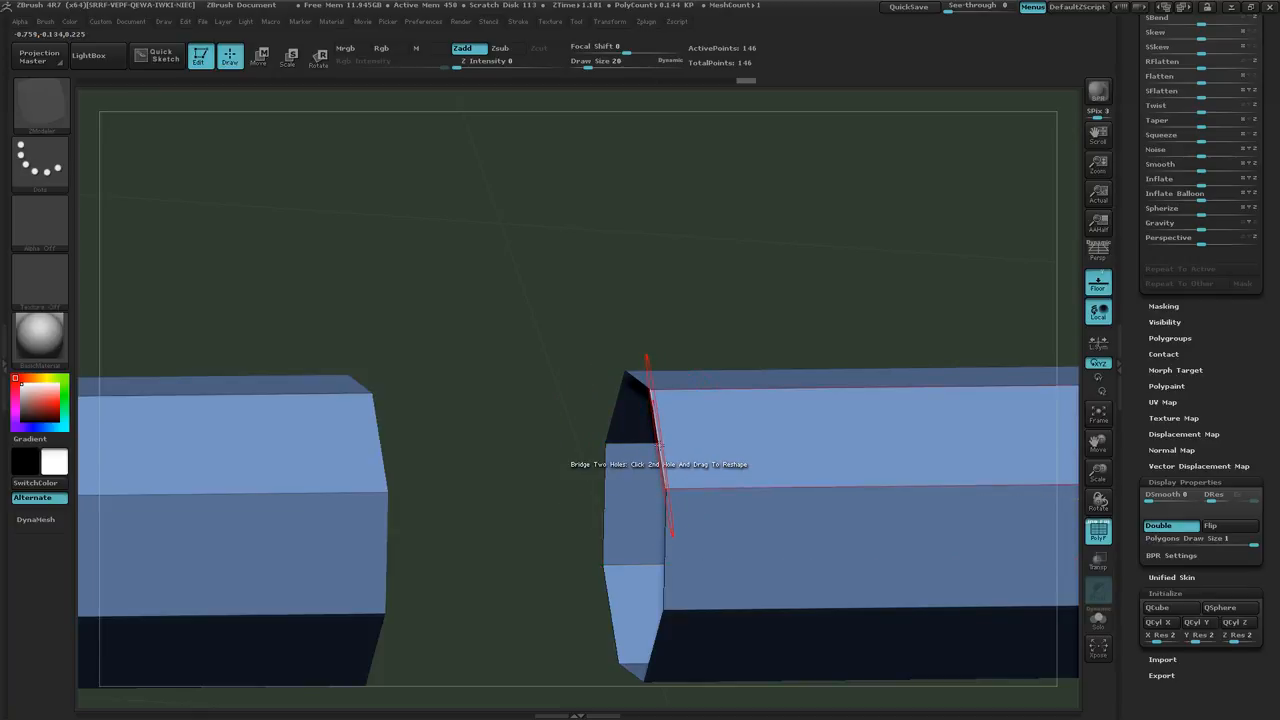
click(638, 456)
right_drag(490, 540, 548, 507)
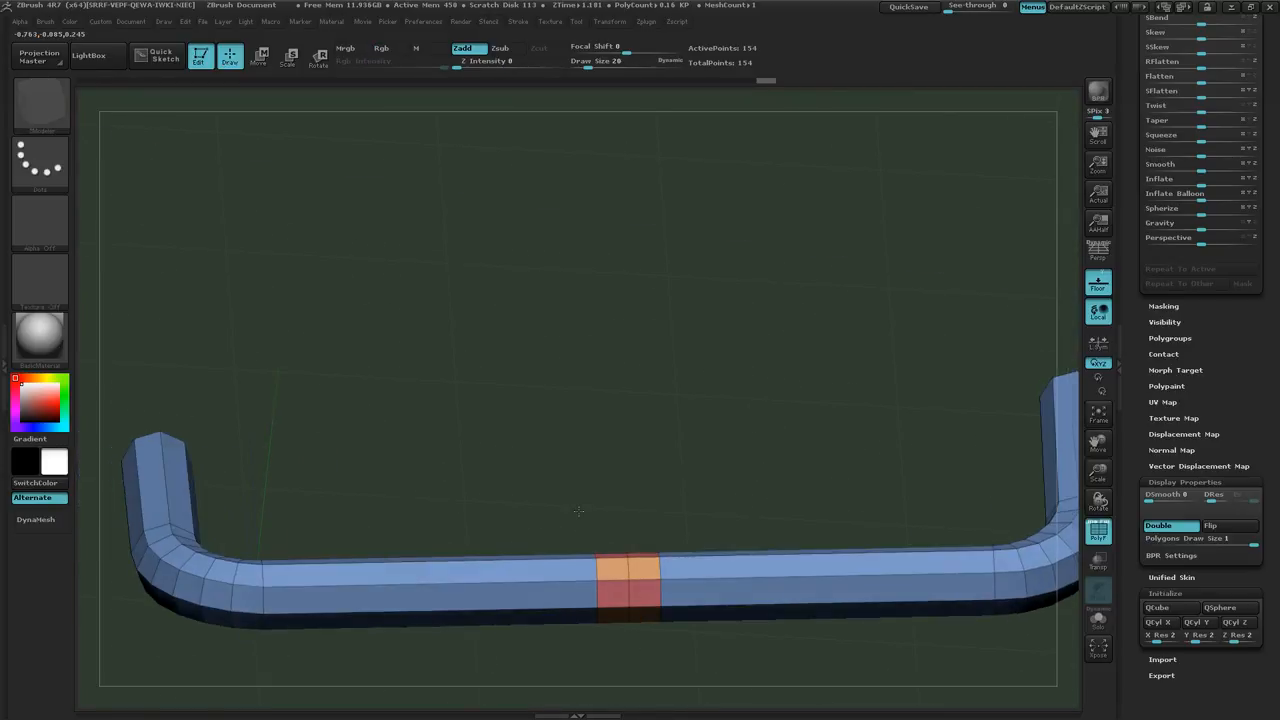
Step: Try removing the bridge's middle edge loop with the ZModeler edge action Insert, and undo the removal
ctrl+right_drag(586, 594, 620, 524)
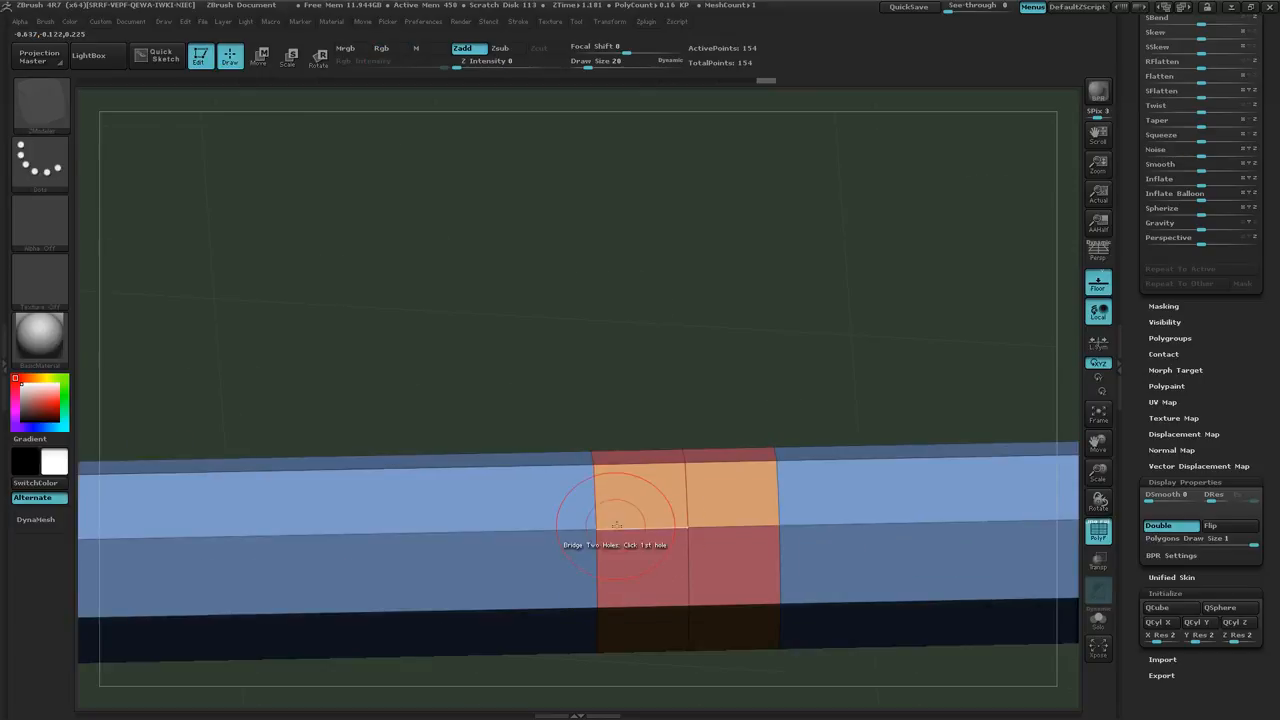
key(space)
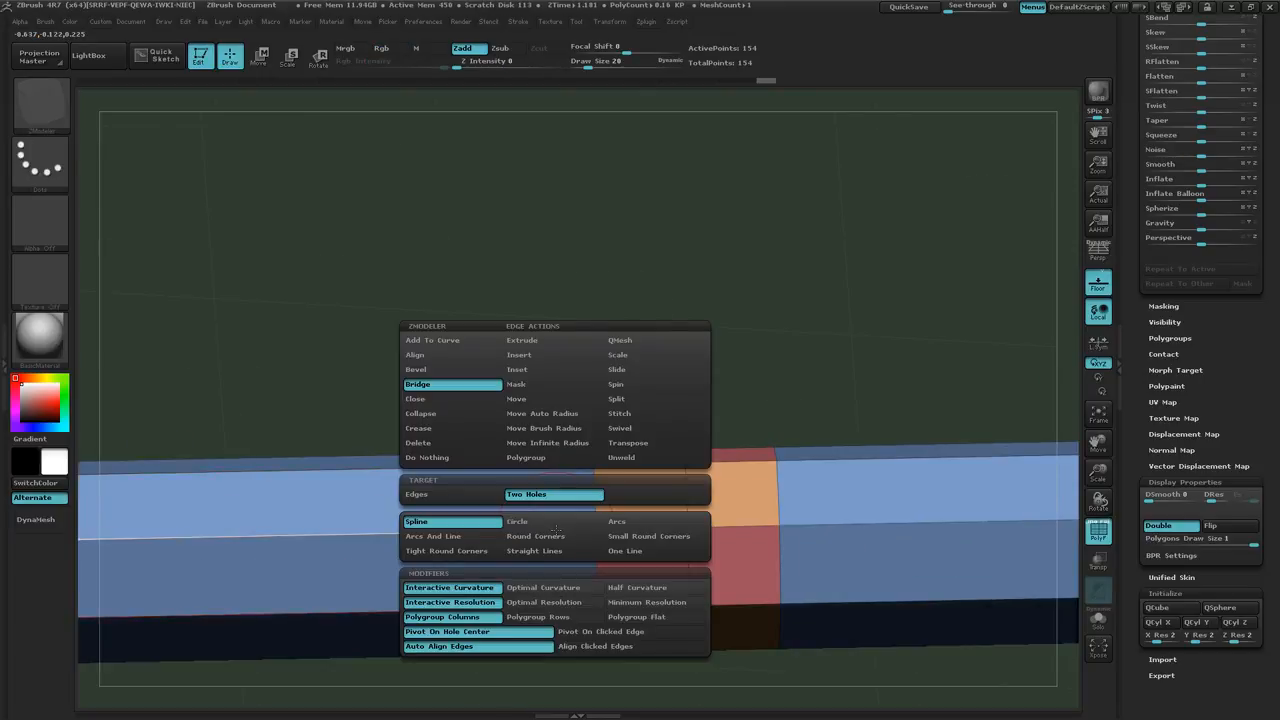
click(519, 355)
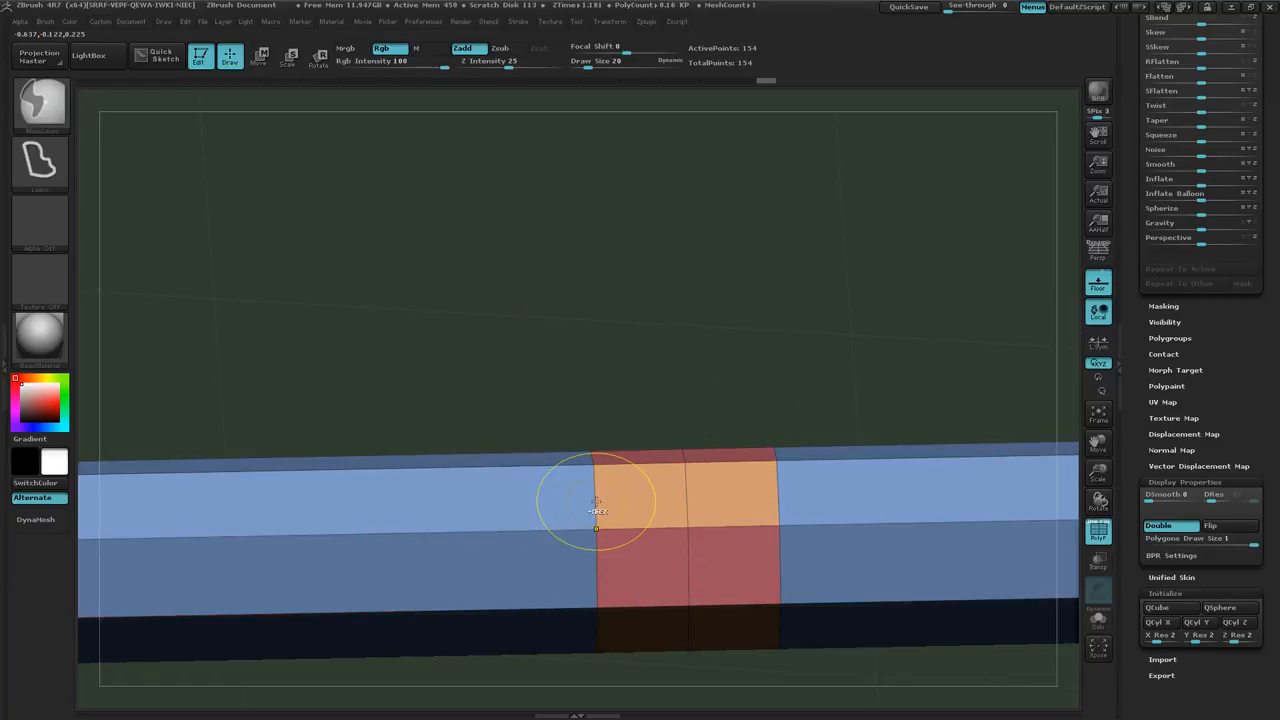
alt+click(690, 496)
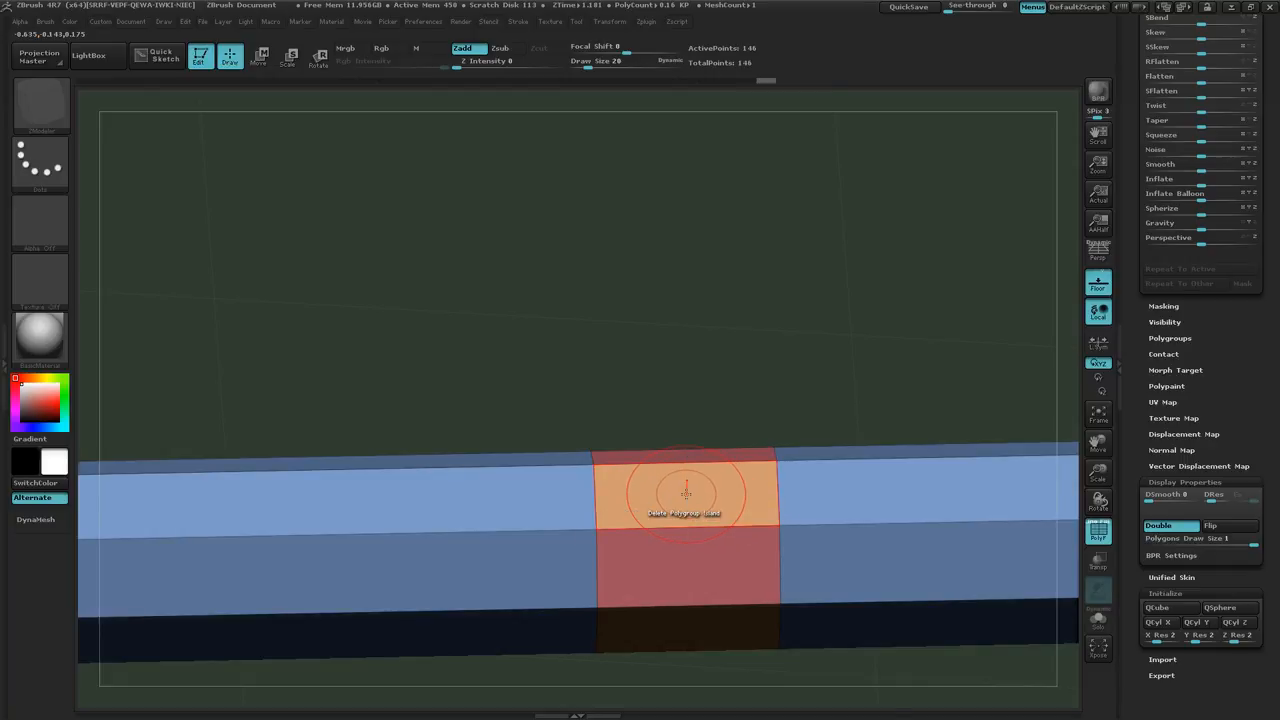
key(ctrl+z)
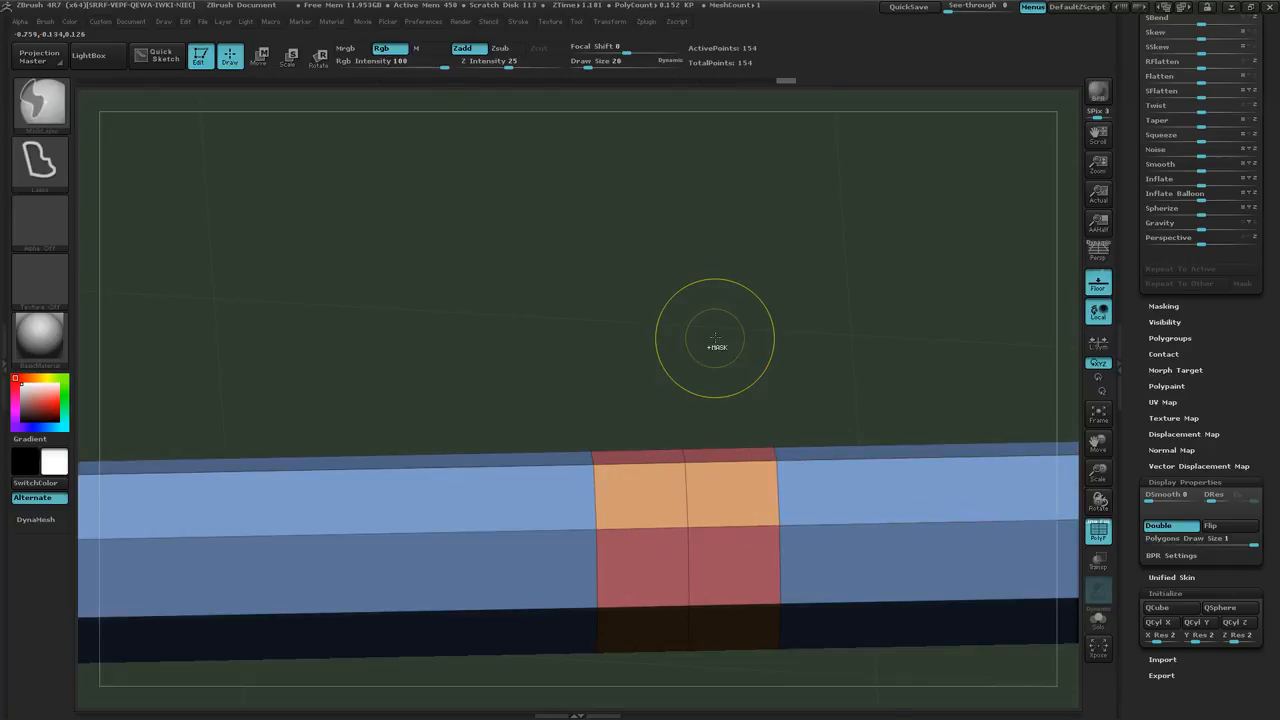
Step: Lay a transpose line along the U-shaped tube's upper leg and duplicate the tube beyond its open ends
key(f)
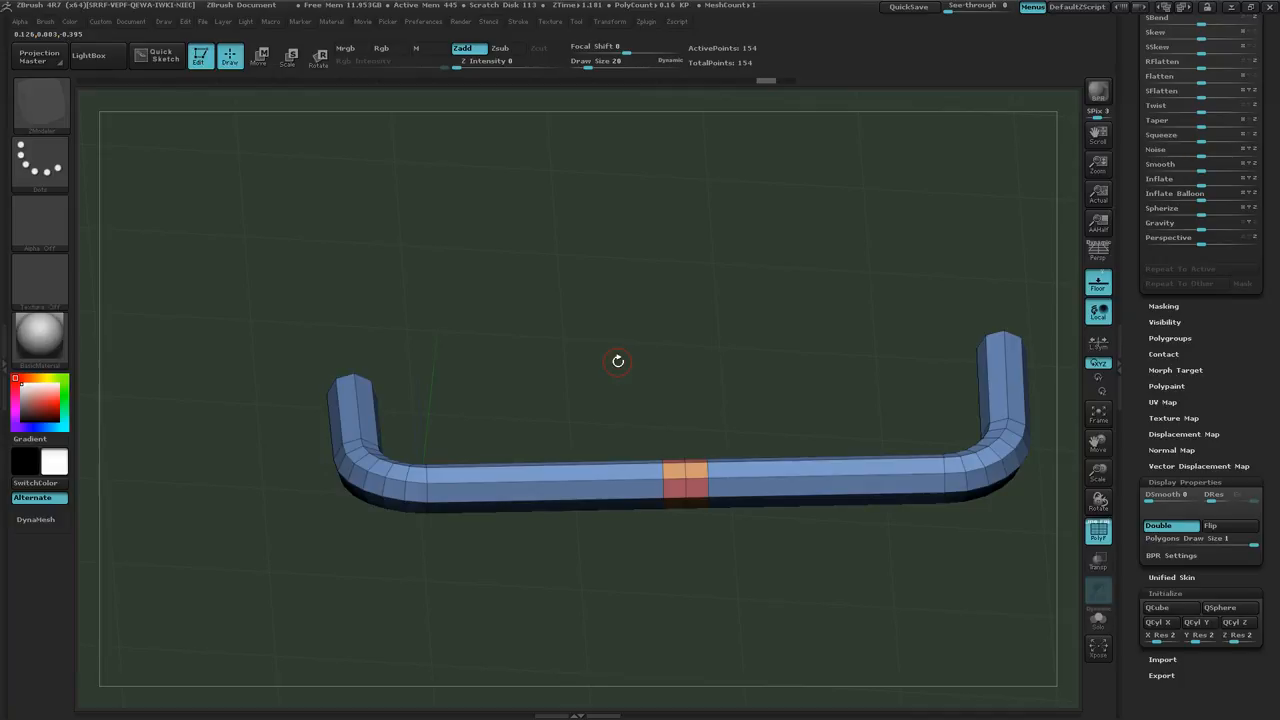
drag(715, 326, 634, 337)
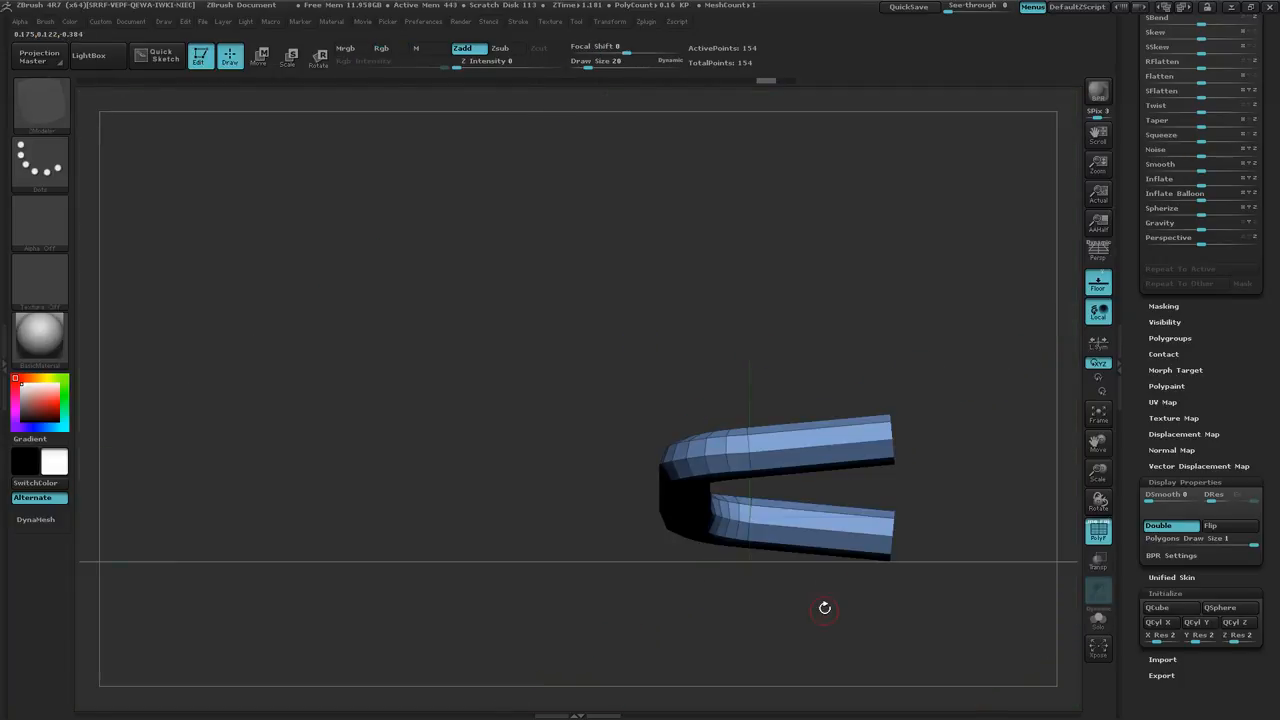
alt+drag(828, 630, 498, 628)
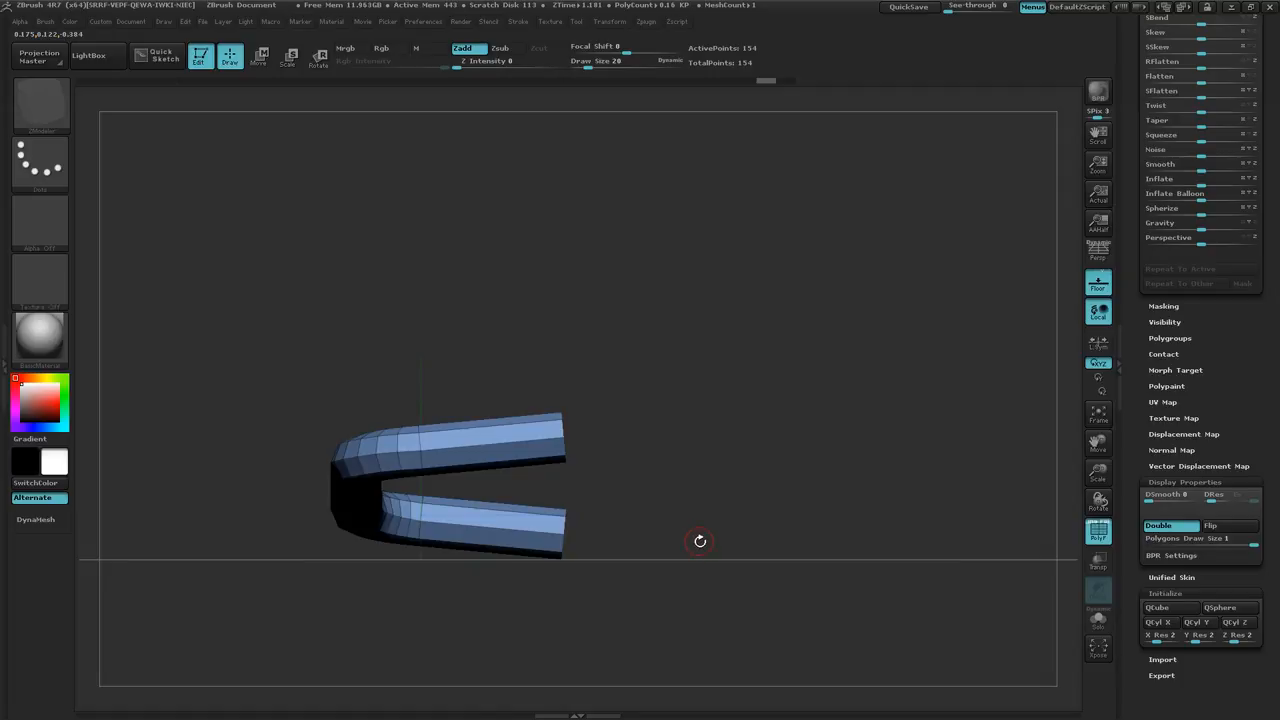
mouse_move(658, 384)
ctrl+shift+mouse_down()
mouse_move(674, 466)
mouse_move(757, 463)
ctrl+shift+mouse_up()
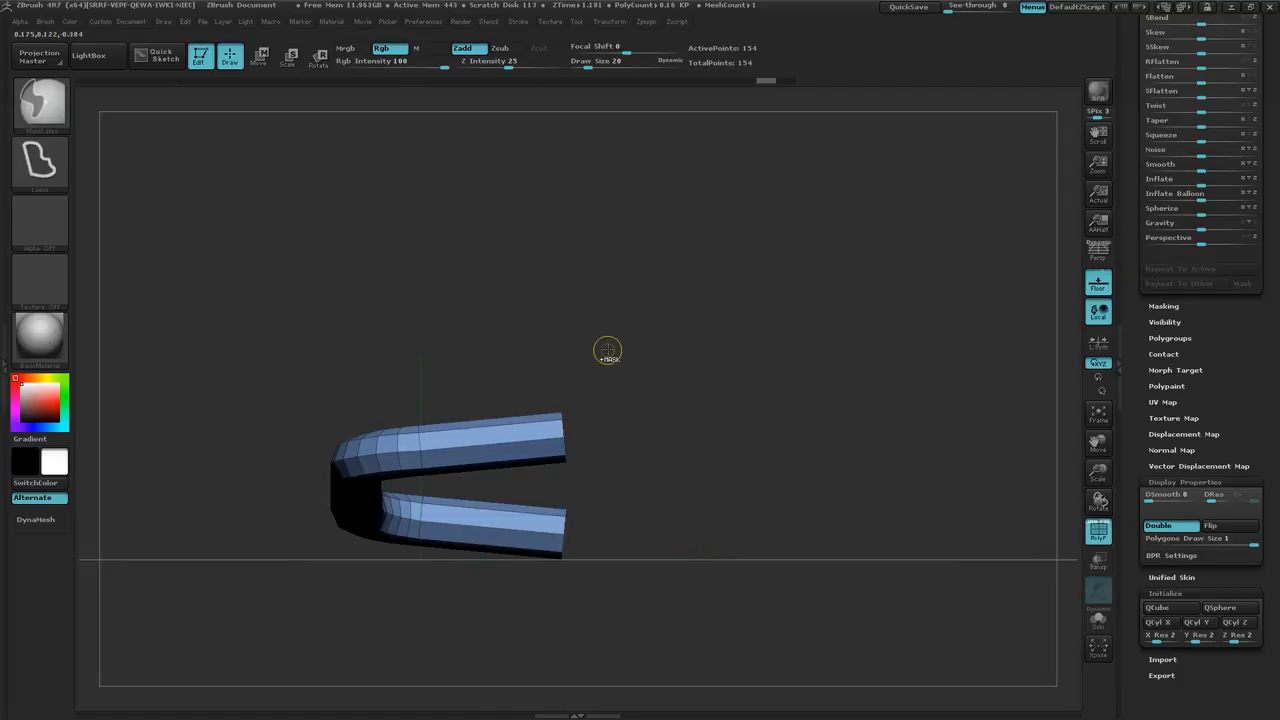
key(w)
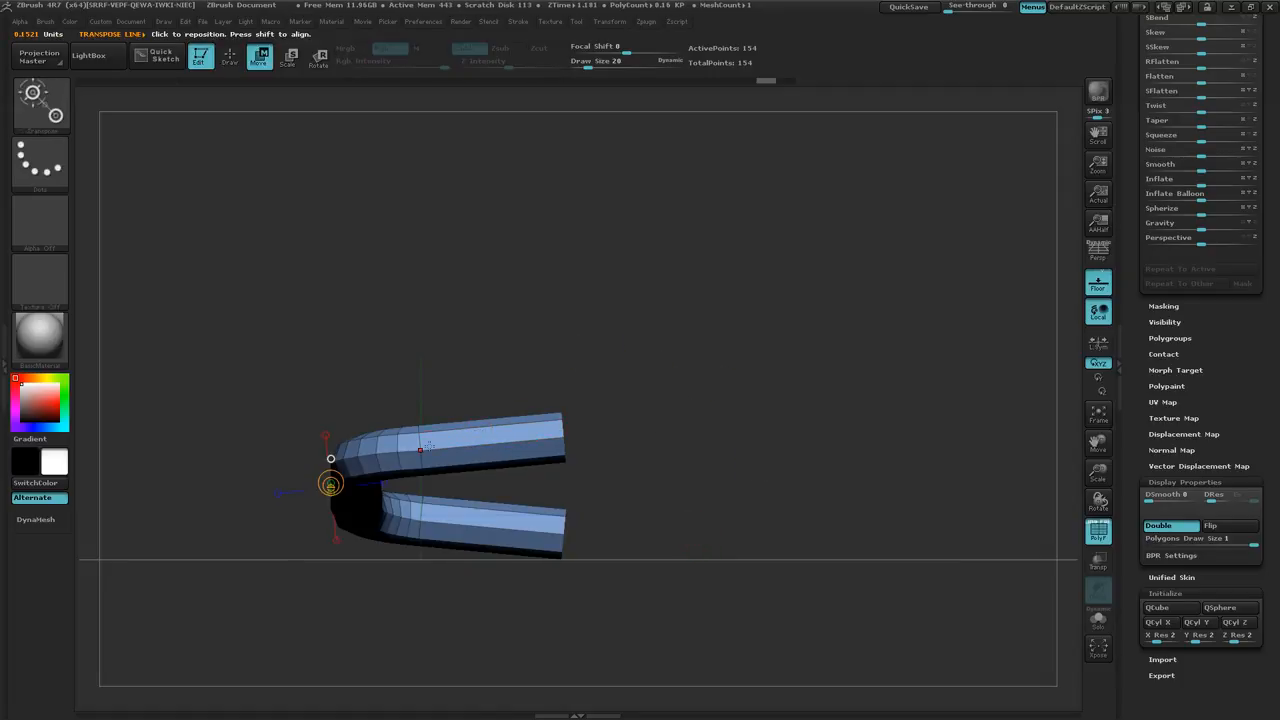
drag(420, 450, 748, 423)
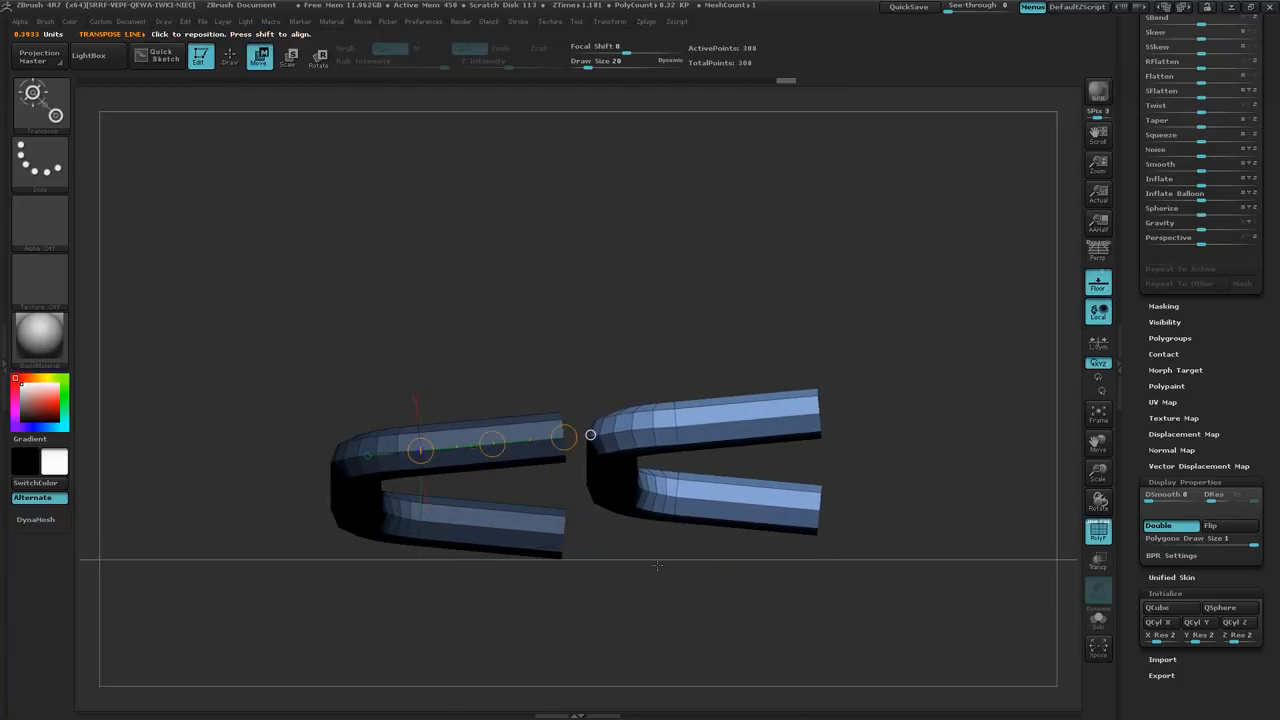
mouse_move(657, 565)
mouse_down()
mouse_move(634, 655)
mouse_move(660, 576)
mouse_up()
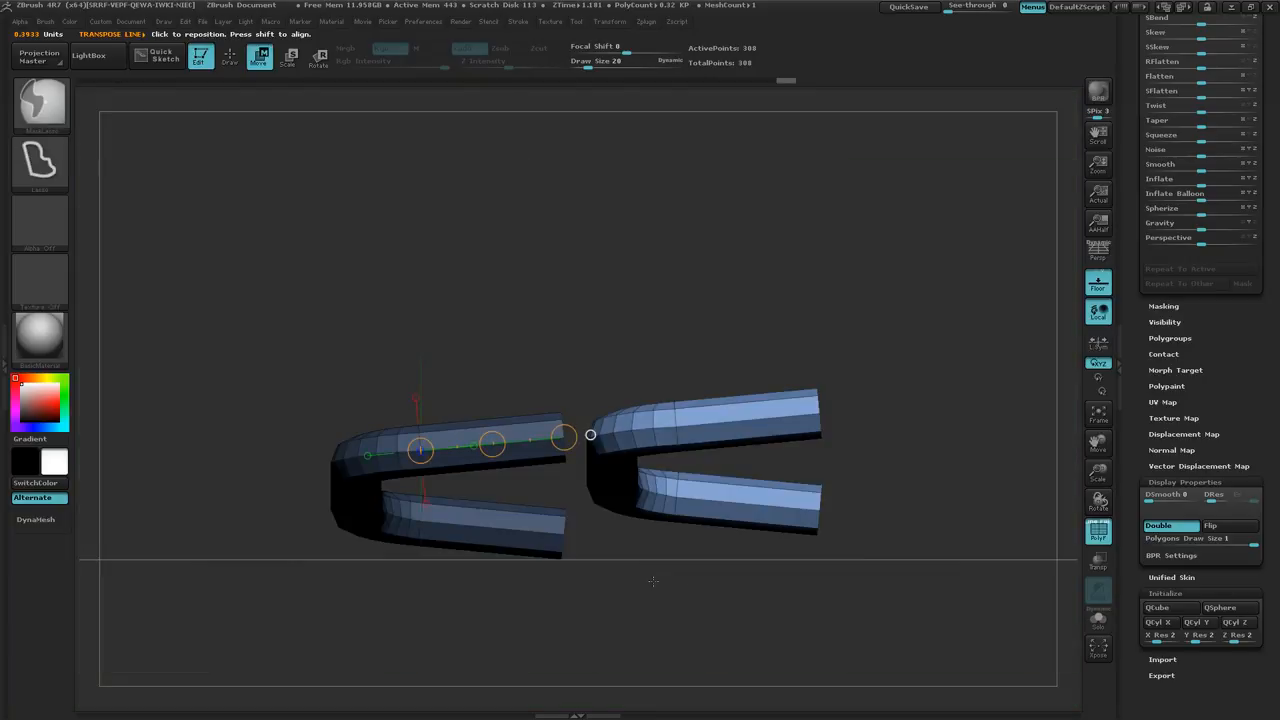
Step: Try to mirror the copied tube with the Mirror deformation, and undo it
scroll(1277, 468, up, 5)
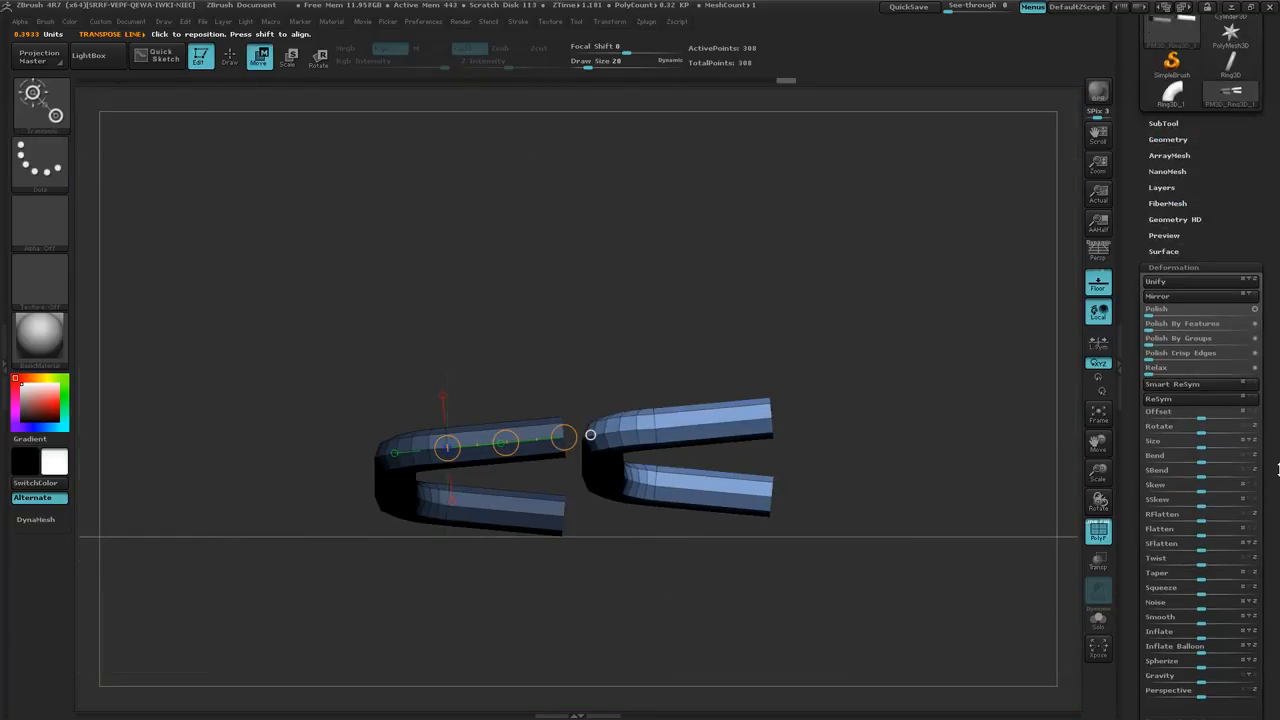
click(1220, 298)
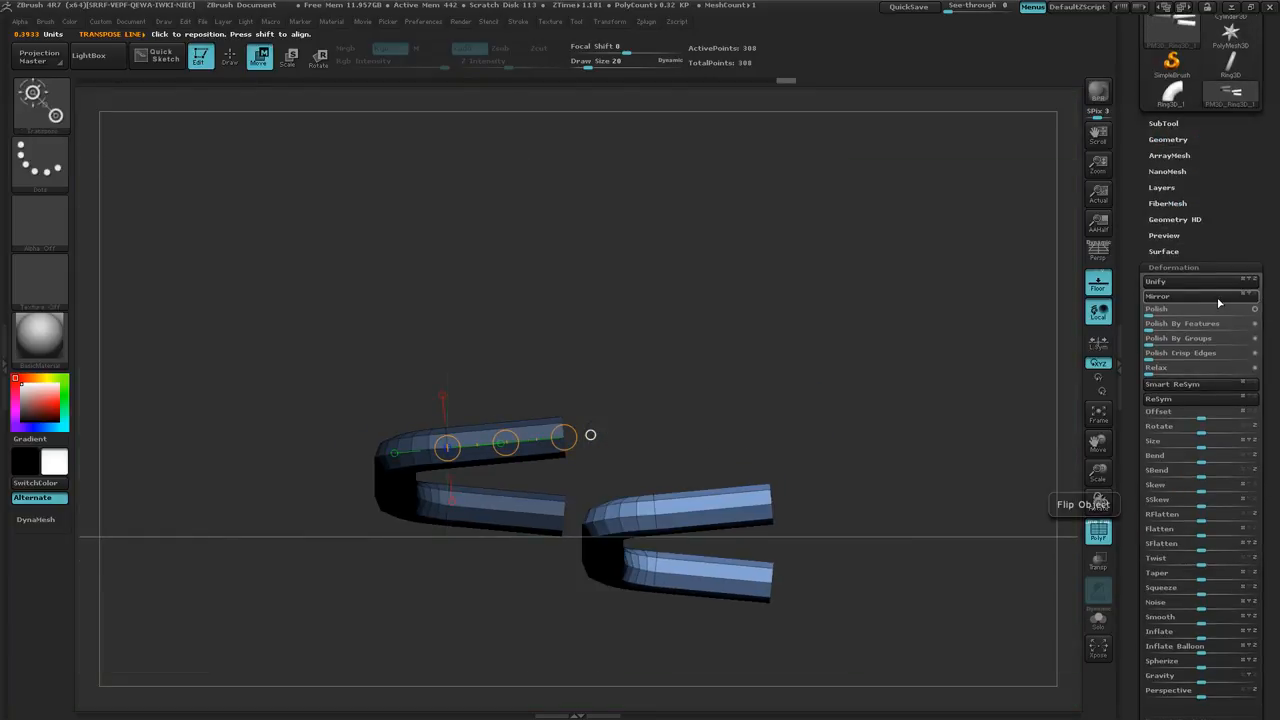
drag(806, 337, 803, 404)
key(ctrl+z)
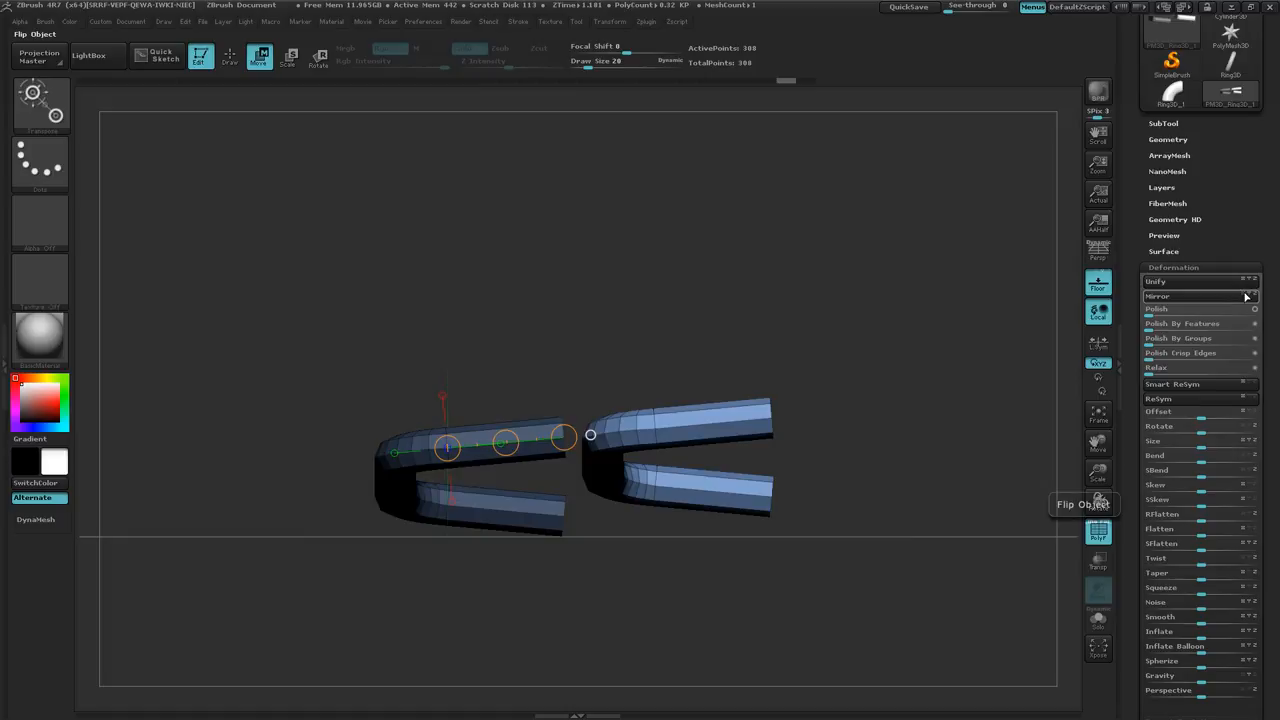
Step: Mirror the copied tube so its open side faces the original, and move it end to end with the original's upper leg
click(1225, 296)
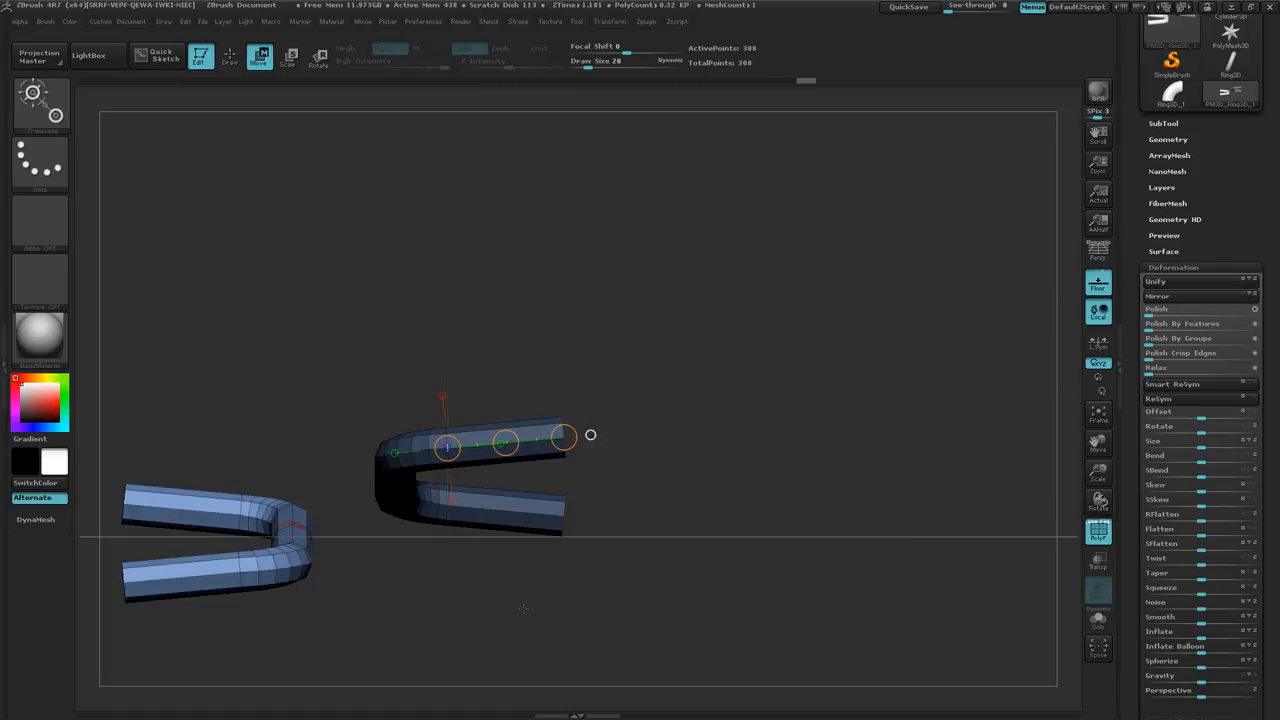
drag(703, 389, 690, 309)
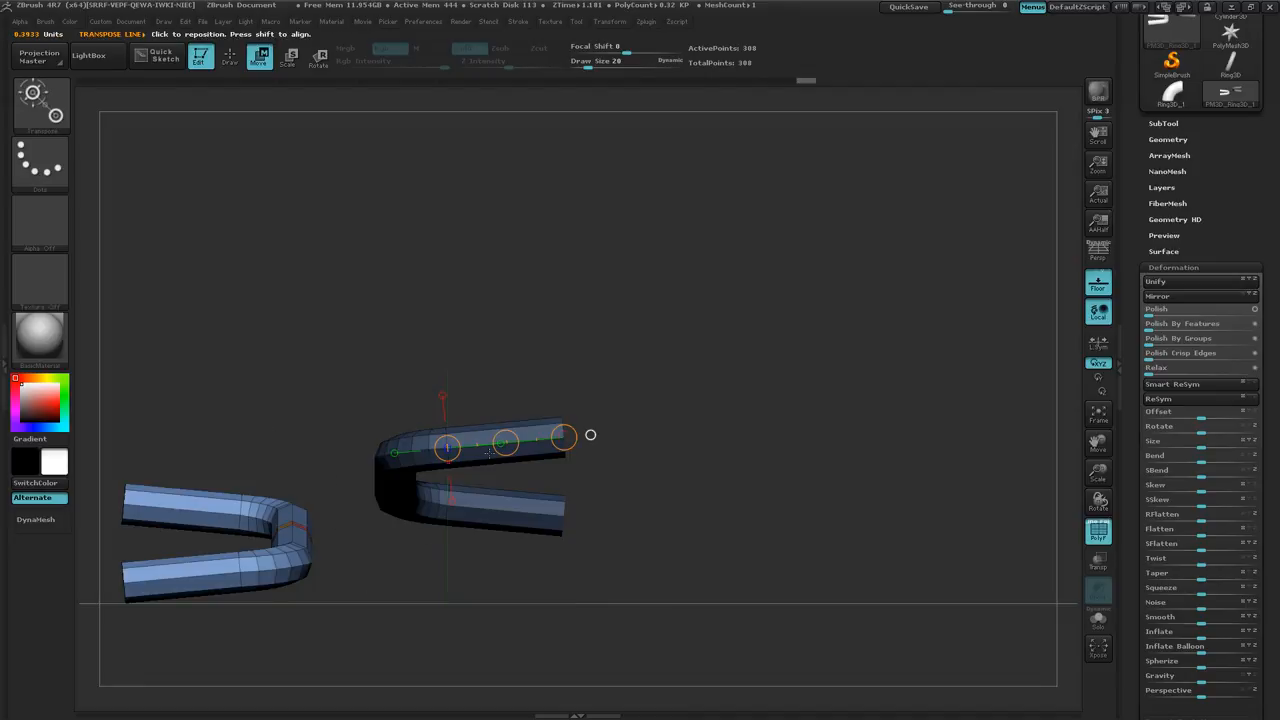
drag(503, 443, 810, 358)
drag(963, 296, 946, 297)
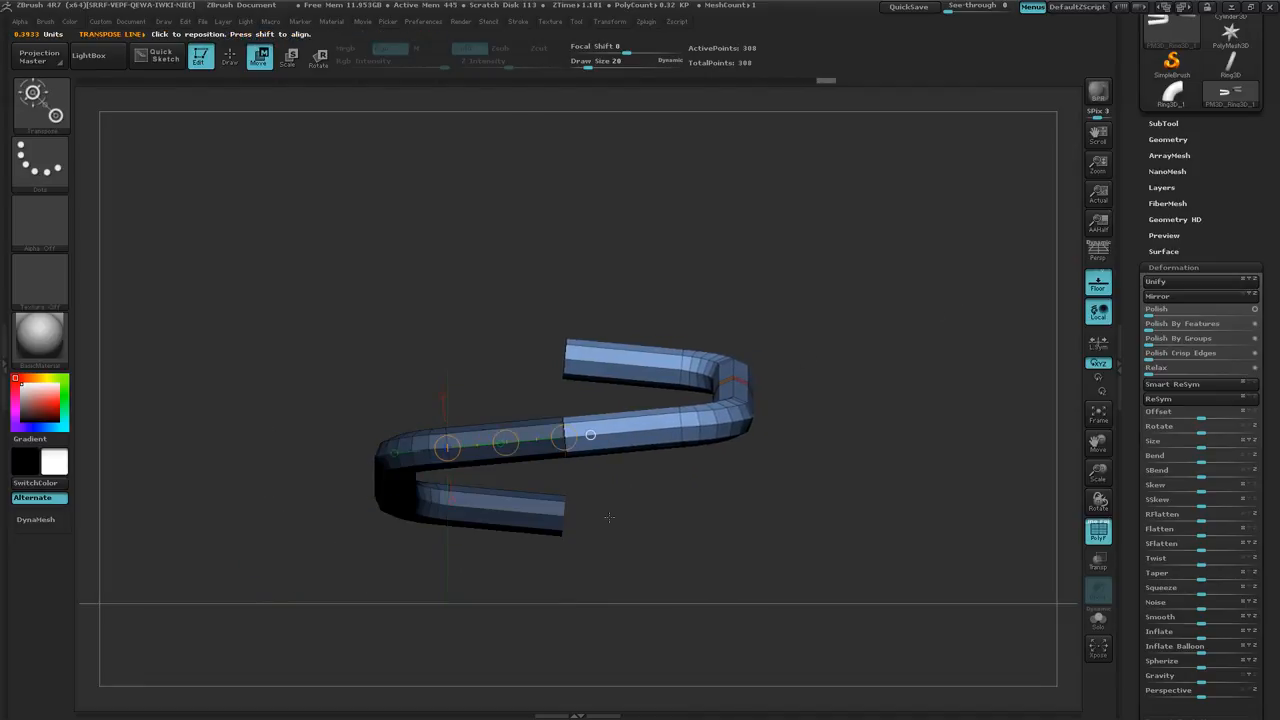
Step: Place a transpose line at the joint's lower corner and nudge the copy until its end edges meet the original's
ctrl+right_drag(606, 517, 1040, 471)
ctrl+right_drag(690, 515, 926, 533)
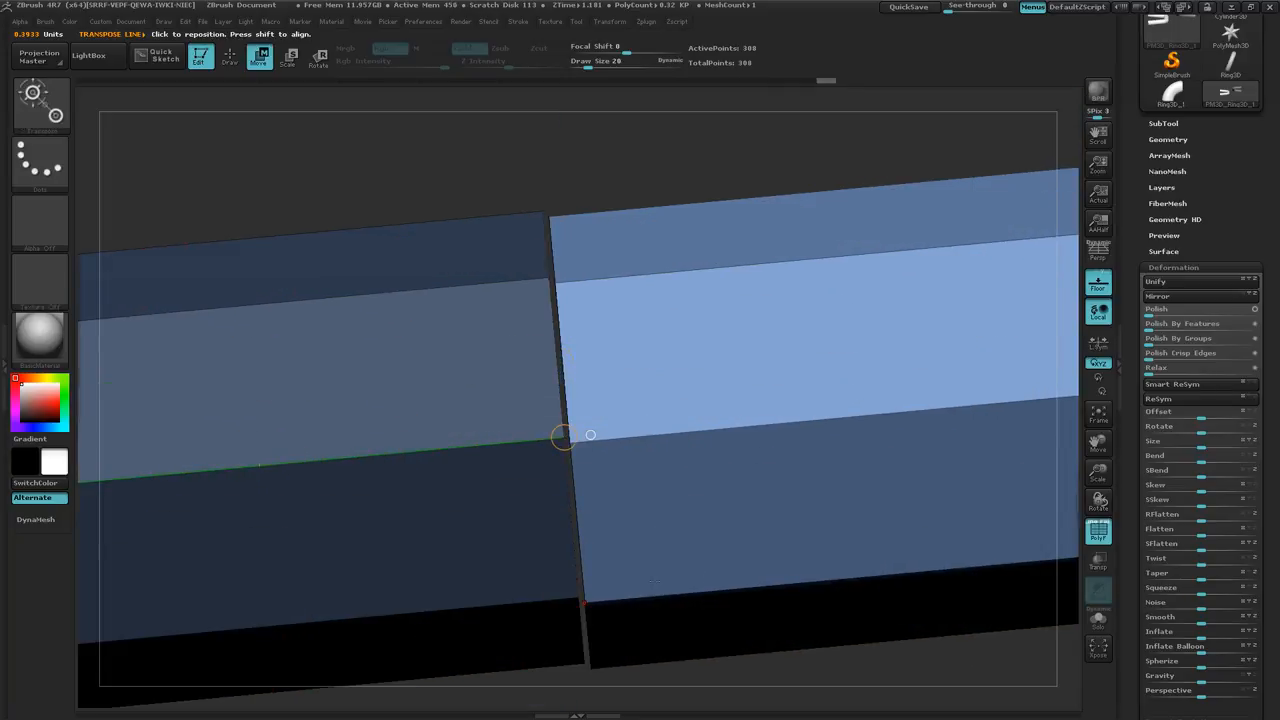
drag(585, 601, 744, 595)
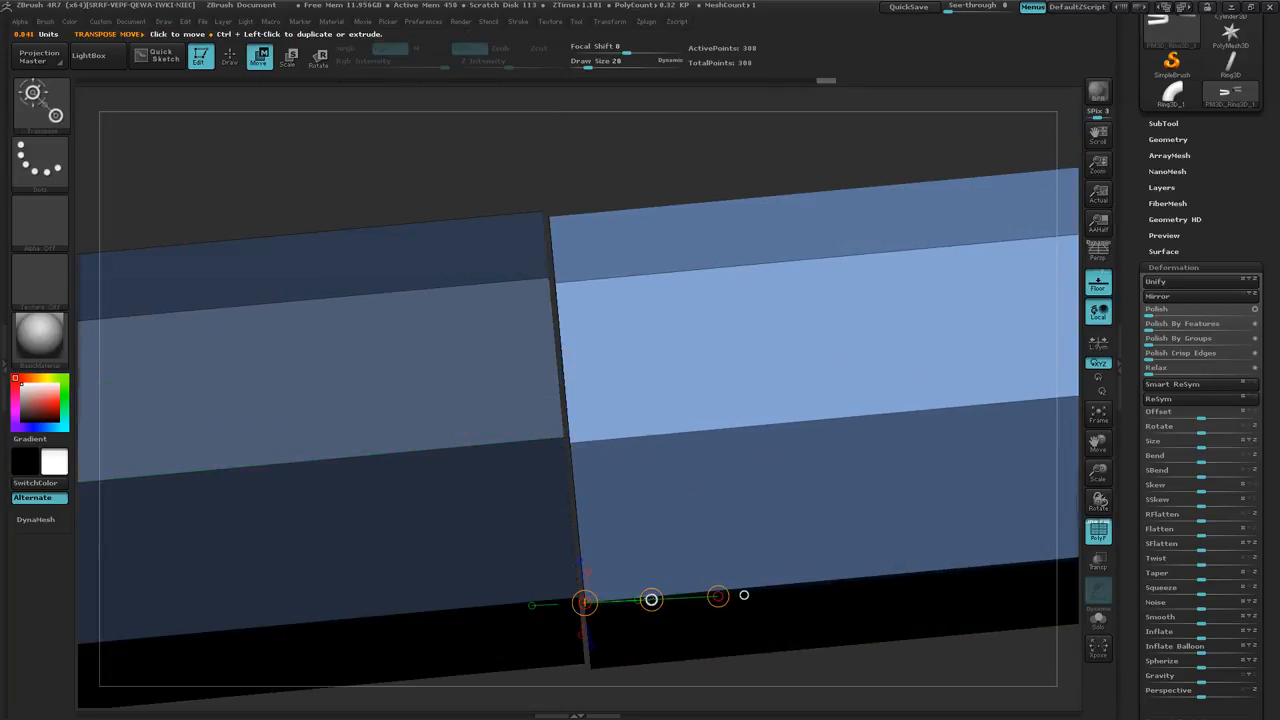
drag(651, 599, 645, 594)
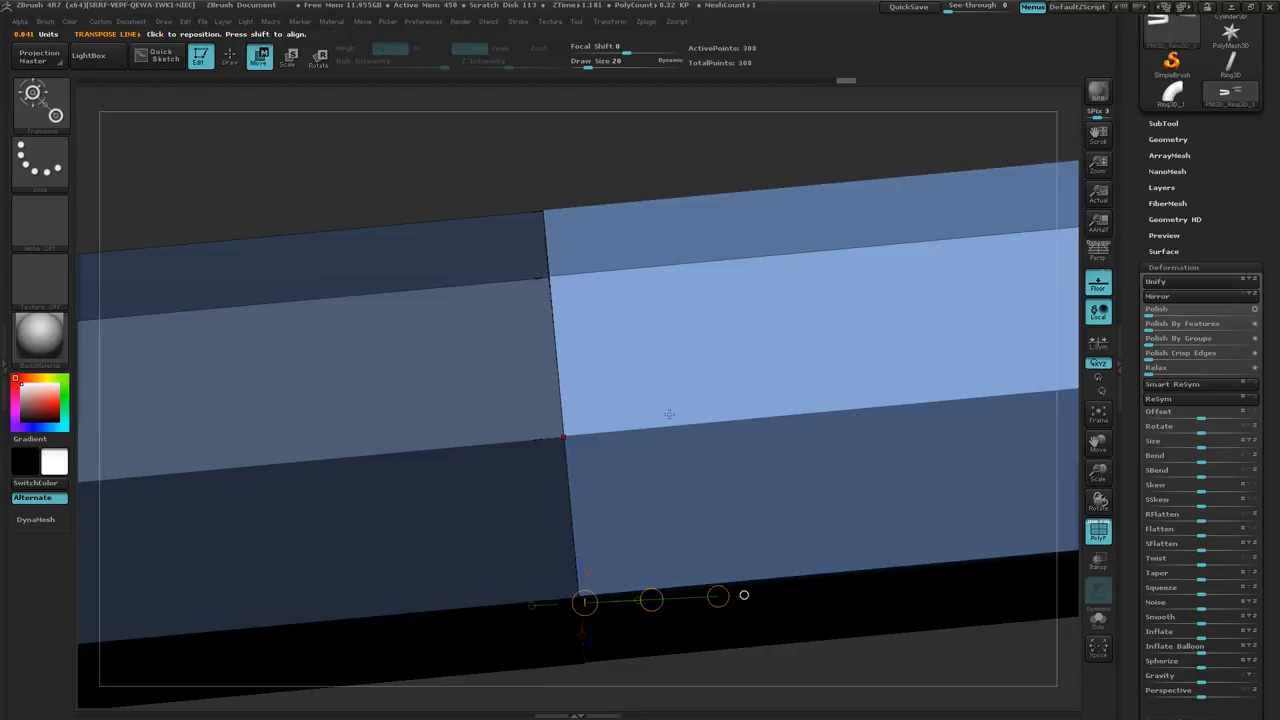
Step: Align a transpose line with the copy's long edge and move the copy along it to open a gap at the joint
mouse_move(660, 360)
right_down()
mouse_move(655, 486)
mouse_move(651, 347)
right_up()
drag(563, 437, 669, 428)
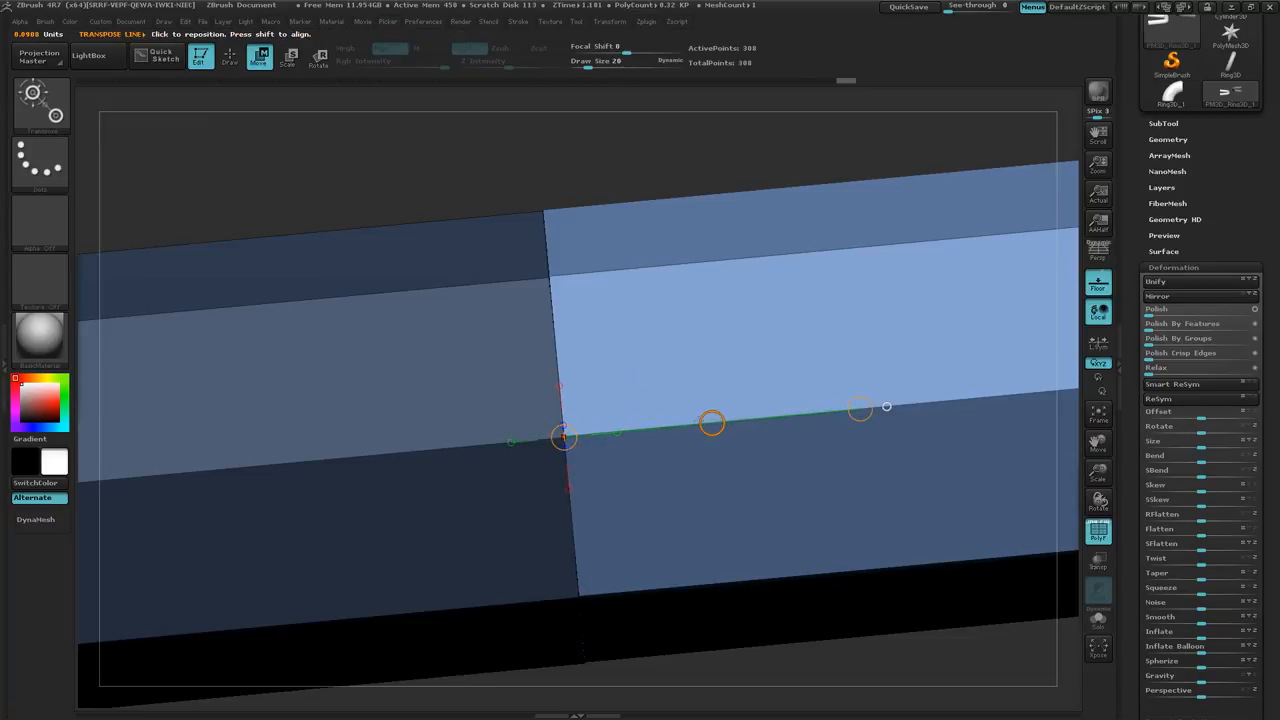
drag(711, 424, 957, 391)
ctrl+right_drag(743, 557, 434, 557)
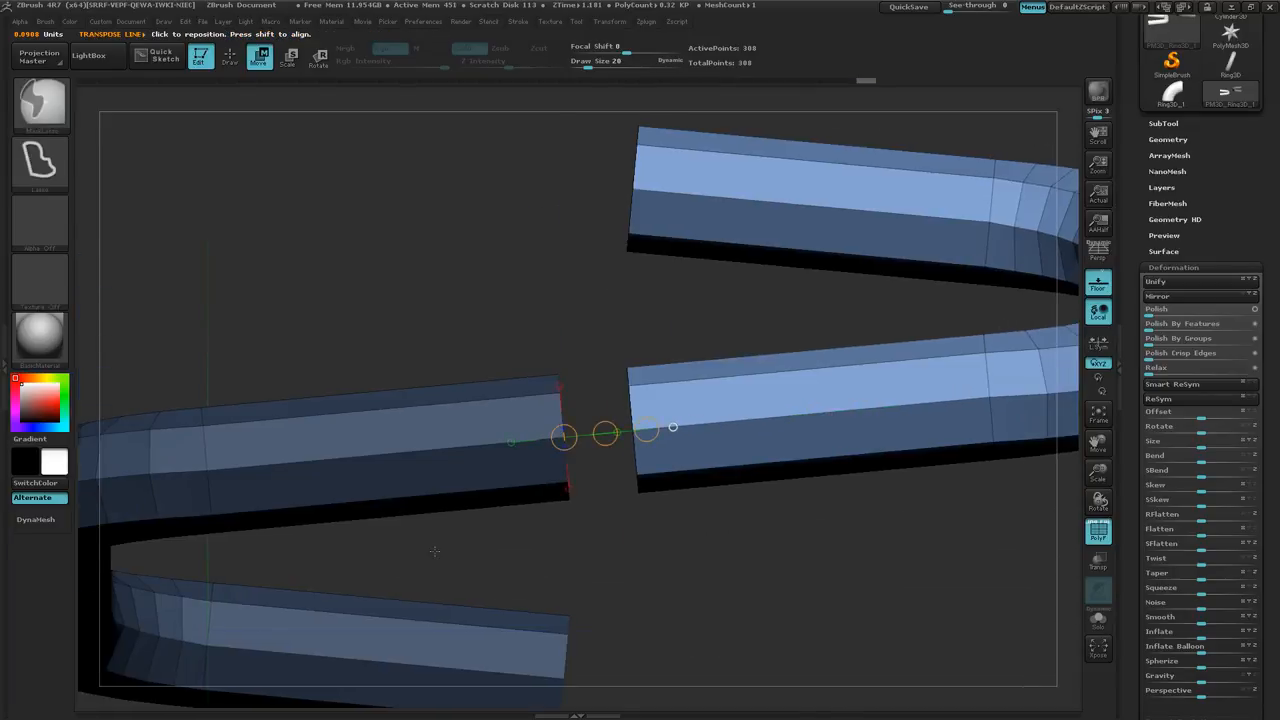
Step: Clear the mask from the original U-shaped tube
mouse_move(434, 550)
mouse_down()
mouse_move(470, 530)
mouse_move(563, 556)
mouse_move(514, 398)
mouse_move(518, 261)
mouse_up()
ctrl+right_drag(650, 510, 994, 493)
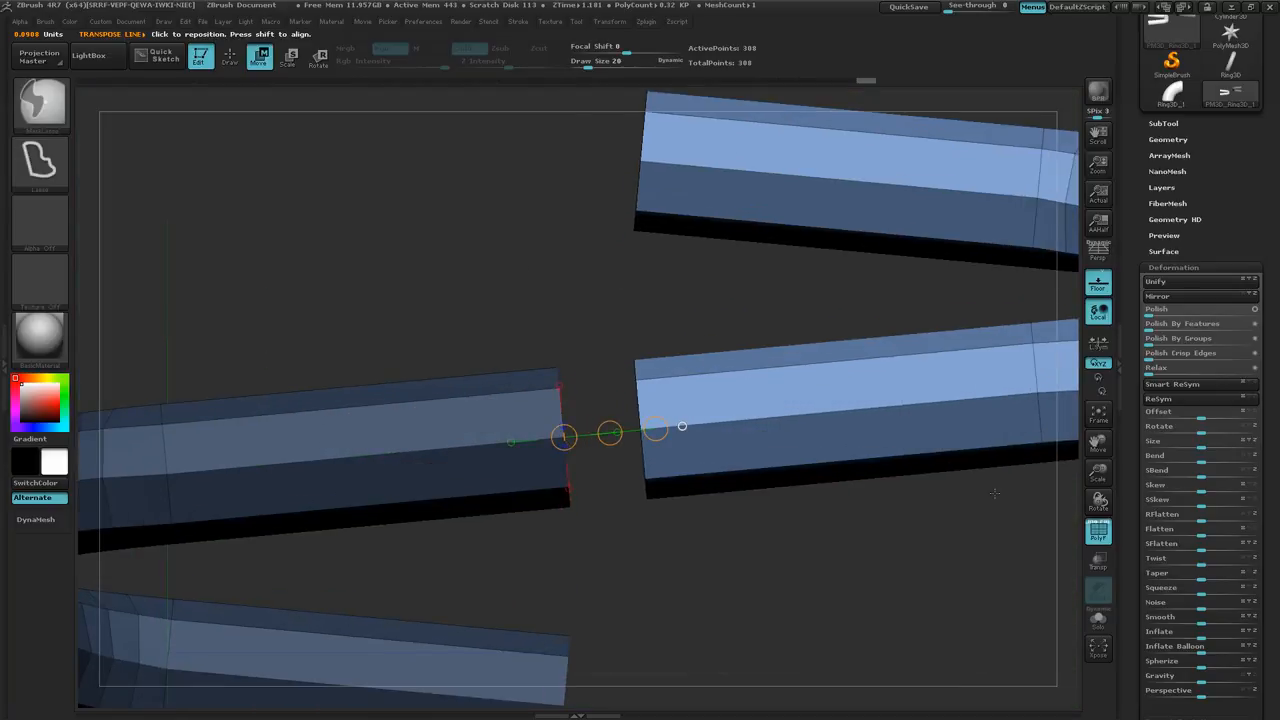
mouse_move(737, 582)
mouse_down()
mouse_move(667, 601)
mouse_move(621, 594)
mouse_move(682, 620)
mouse_move(644, 590)
mouse_up()
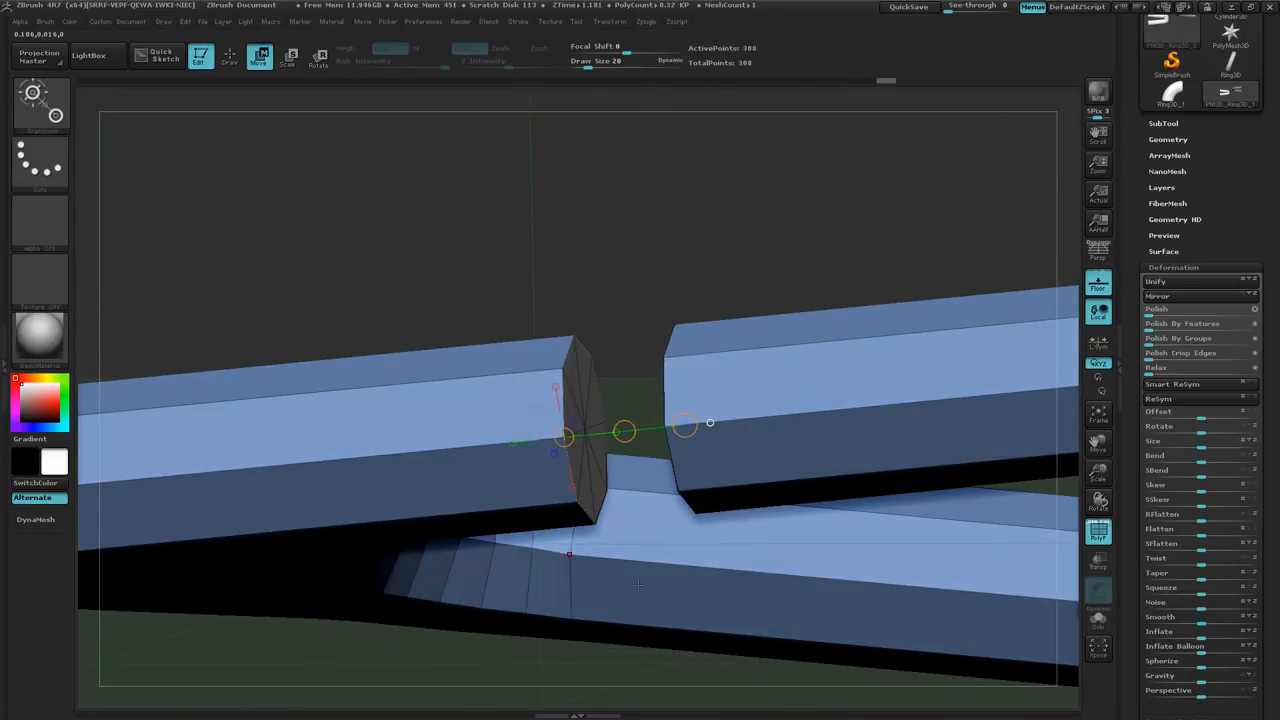
Step: Delete the two facing end caps with ZModeler and bridge the open holes between the two U-shaped tubes
key(q)
mouse_move(625, 528)
ctrl+right_down()
mouse_move(679, 560)
mouse_move(622, 496)
ctrl+right_up()
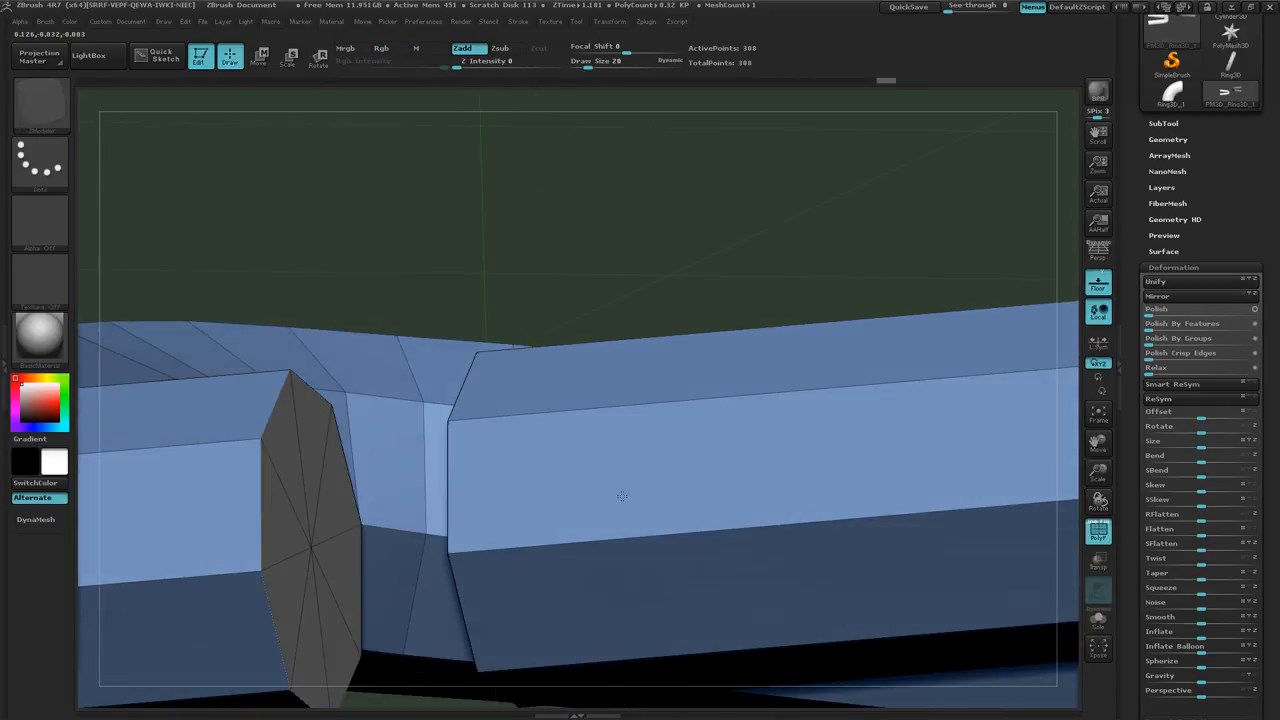
click(287, 528)
mouse_move(393, 524)
right_down()
mouse_move(652, 532)
mouse_move(372, 500)
mouse_move(446, 560)
mouse_move(452, 476)
right_up()
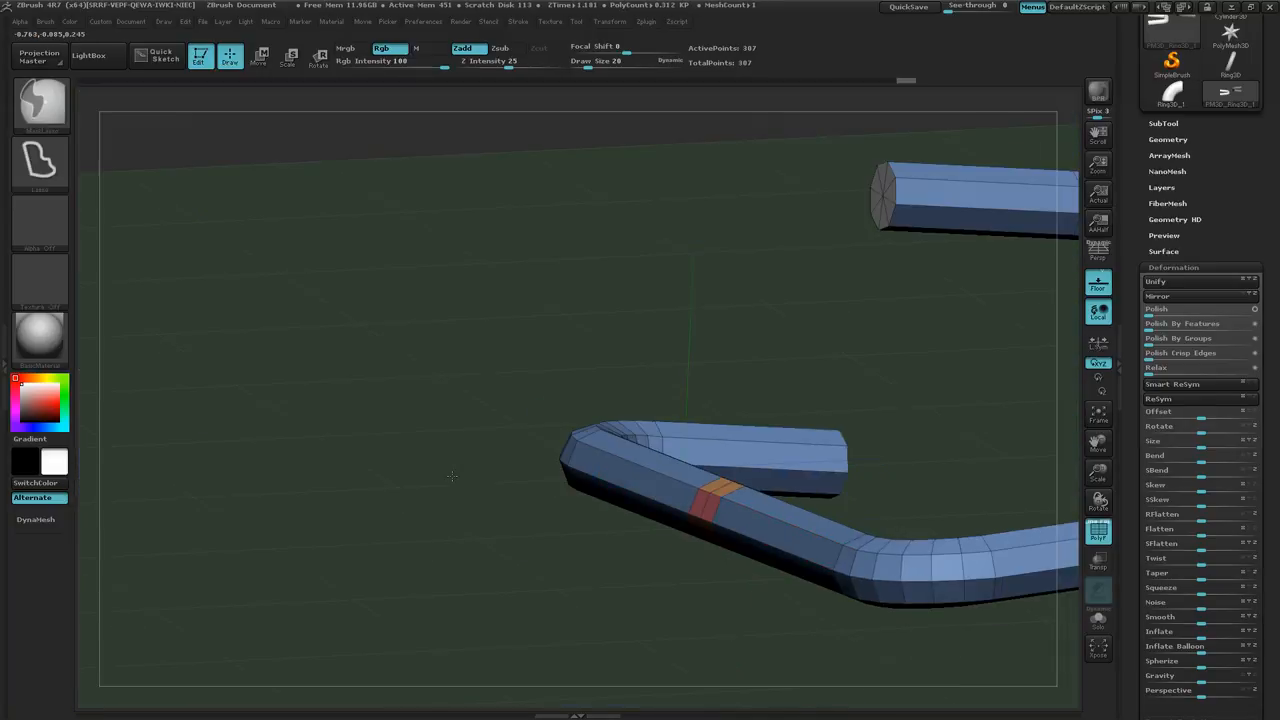
Step: Delete the remaining end cap facing the gap between the two tube halves with ZModeler
mouse_move(905, 578)
right_down()
mouse_move(945, 525)
mouse_move(1035, 552)
mouse_move(894, 543)
mouse_move(900, 520)
mouse_move(850, 530)
mouse_move(420, 494)
mouse_move(570, 528)
mouse_move(615, 520)
mouse_move(650, 600)
right_up()
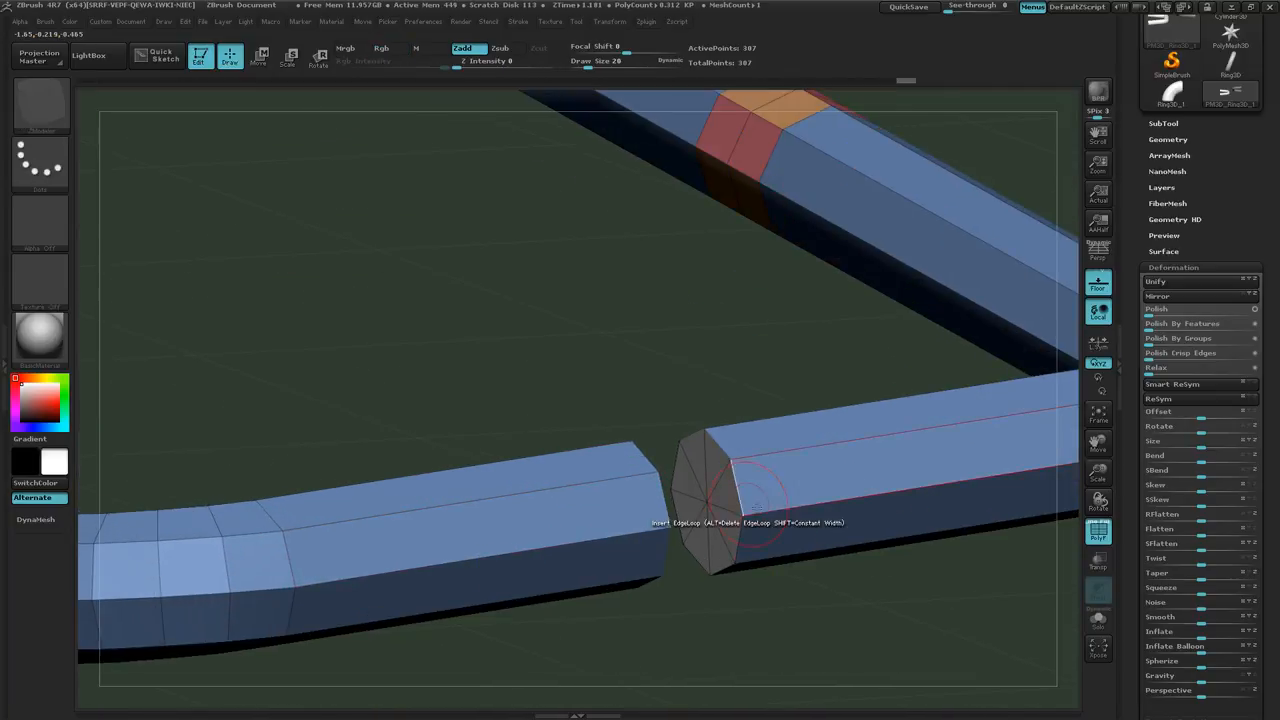
click(712, 501)
right_drag(868, 592, 755, 592)
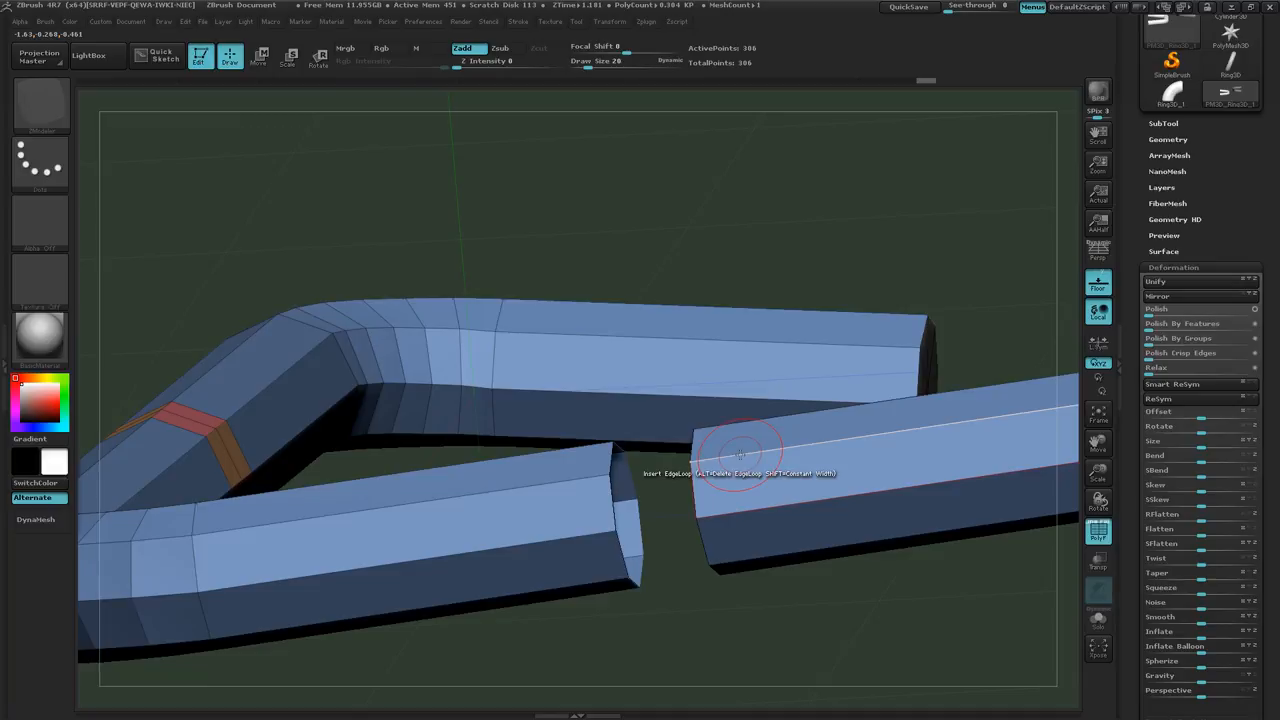
Step: Set the ZModeler edge action to Bridge with Two Holes and bridge the two open tube ends across the gap
key(space)
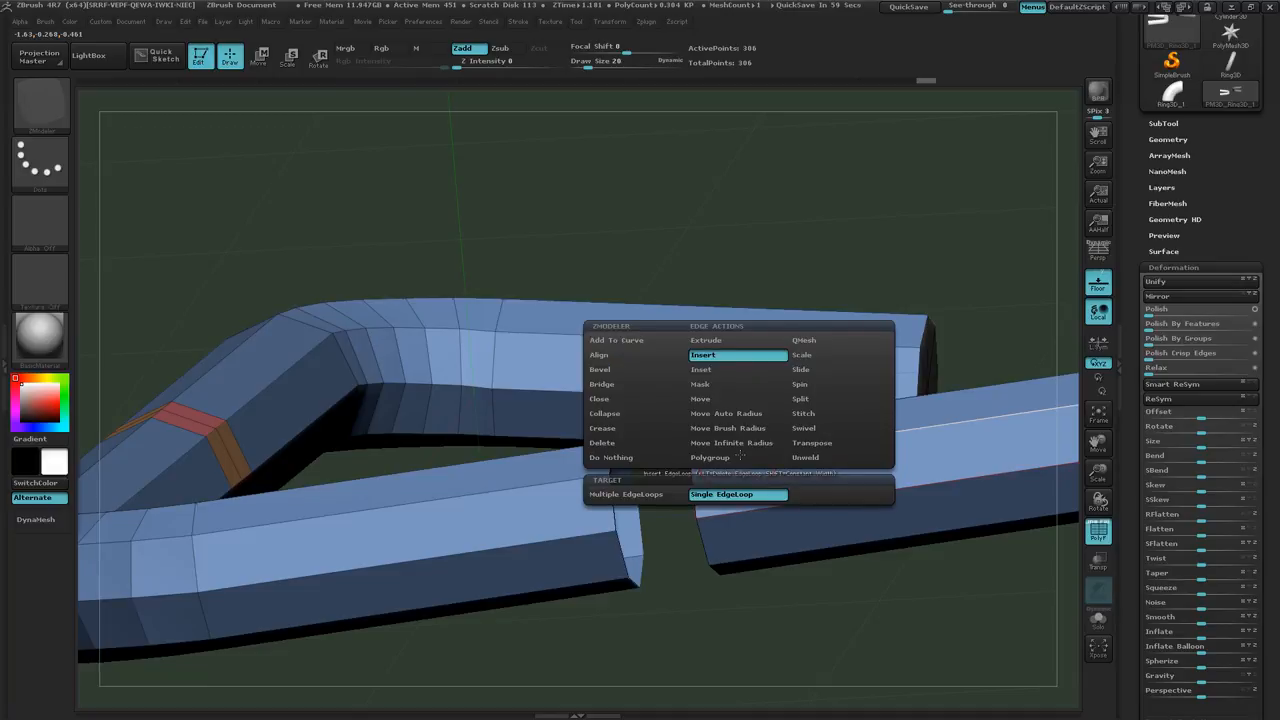
click(602, 384)
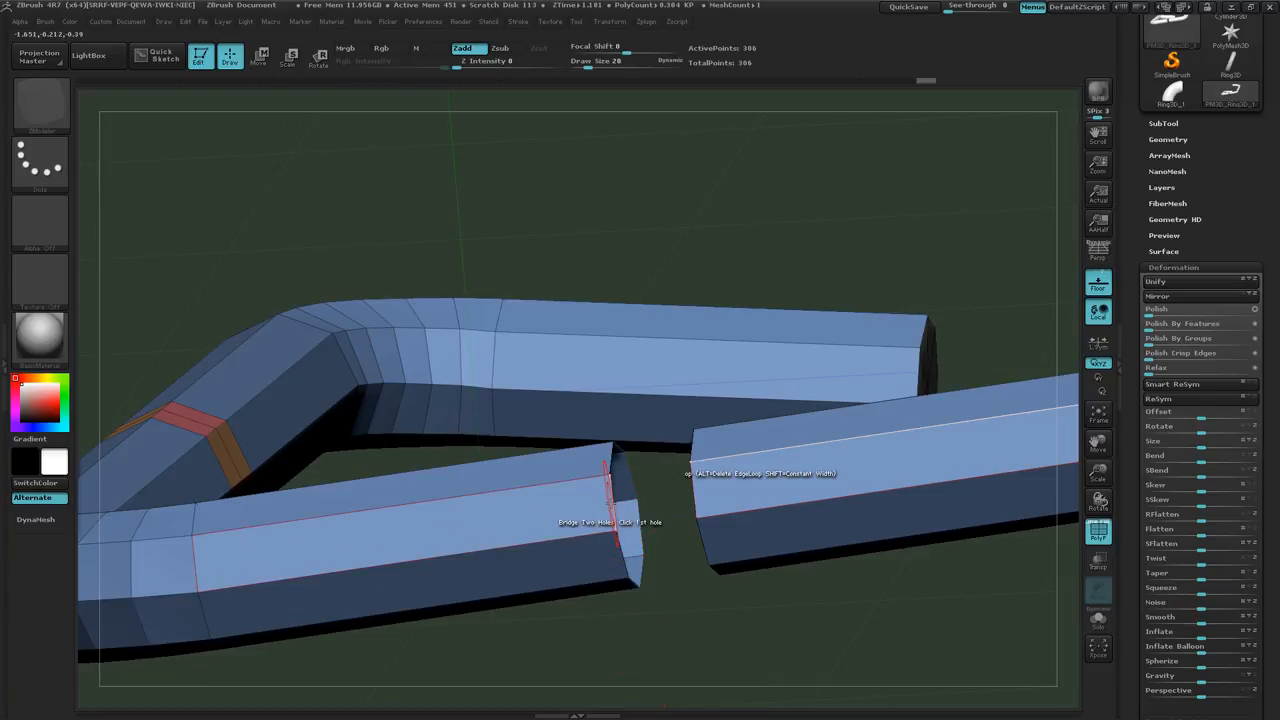
click(611, 502)
drag(652, 552, 746, 545)
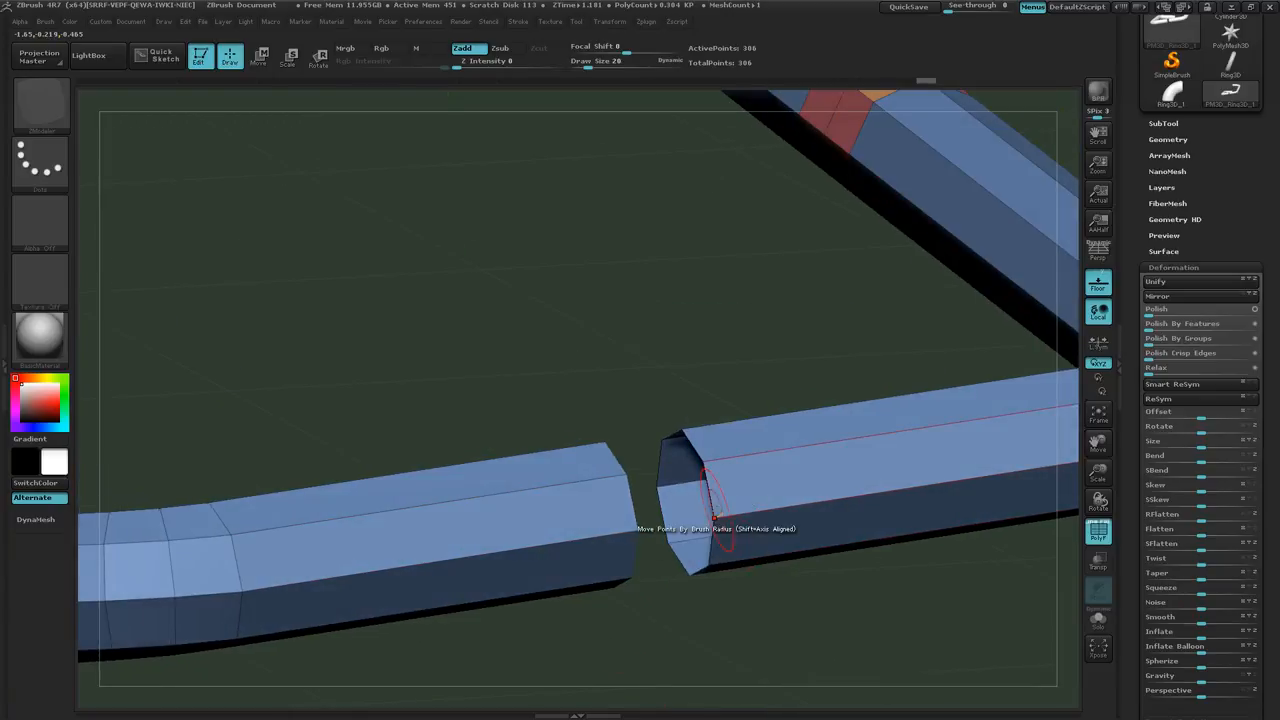
click(713, 500)
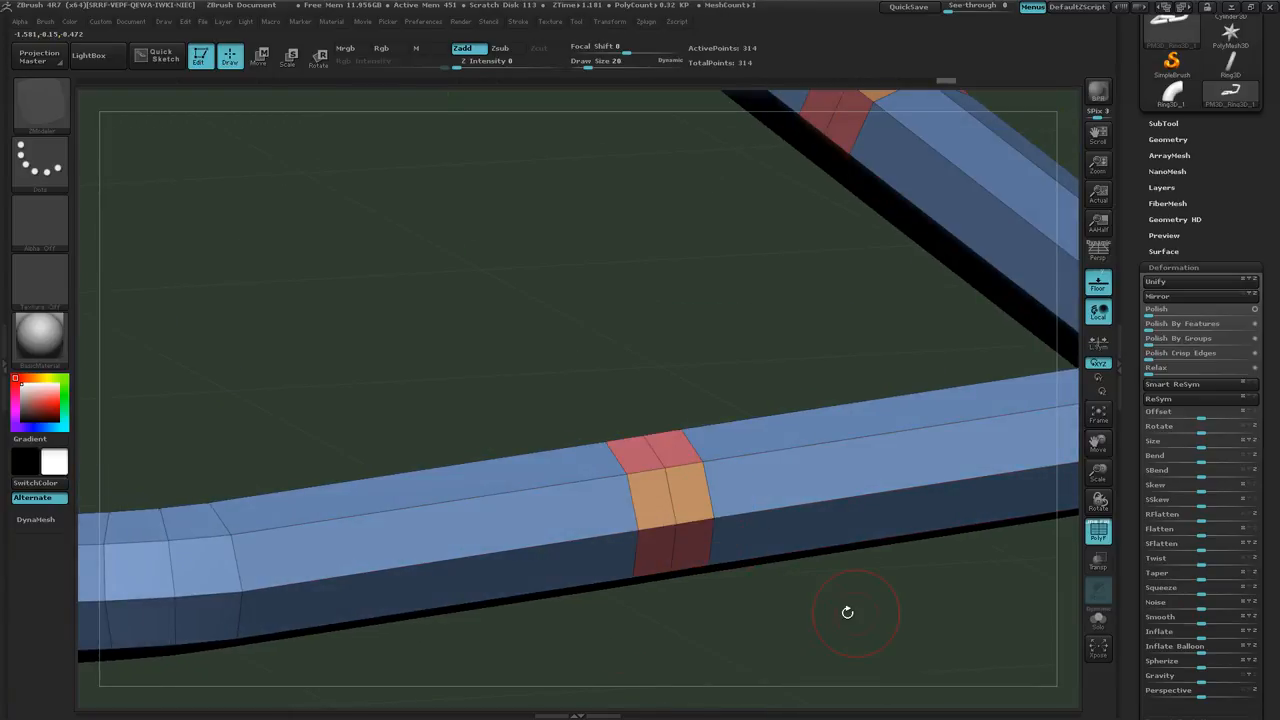
Step: Duplicate the joined tube straight upward with a vertical transpose line until the copy's lower end faces the original's upper end
mouse_move(847, 612)
ctrl+right_down()
mouse_move(531, 599)
mouse_move(610, 622)
mouse_move(726, 600)
mouse_move(670, 588)
mouse_move(630, 546)
mouse_move(768, 589)
ctrl+right_up()
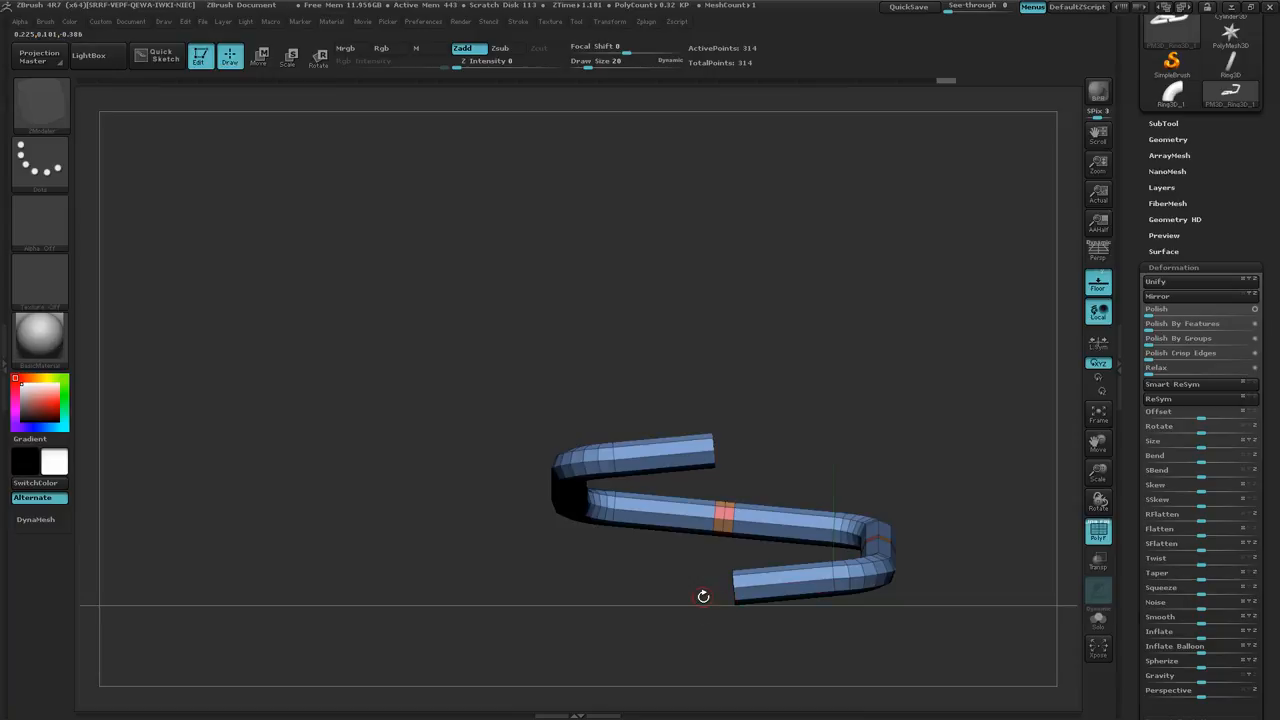
key(w)
drag(683, 515, 764, 432)
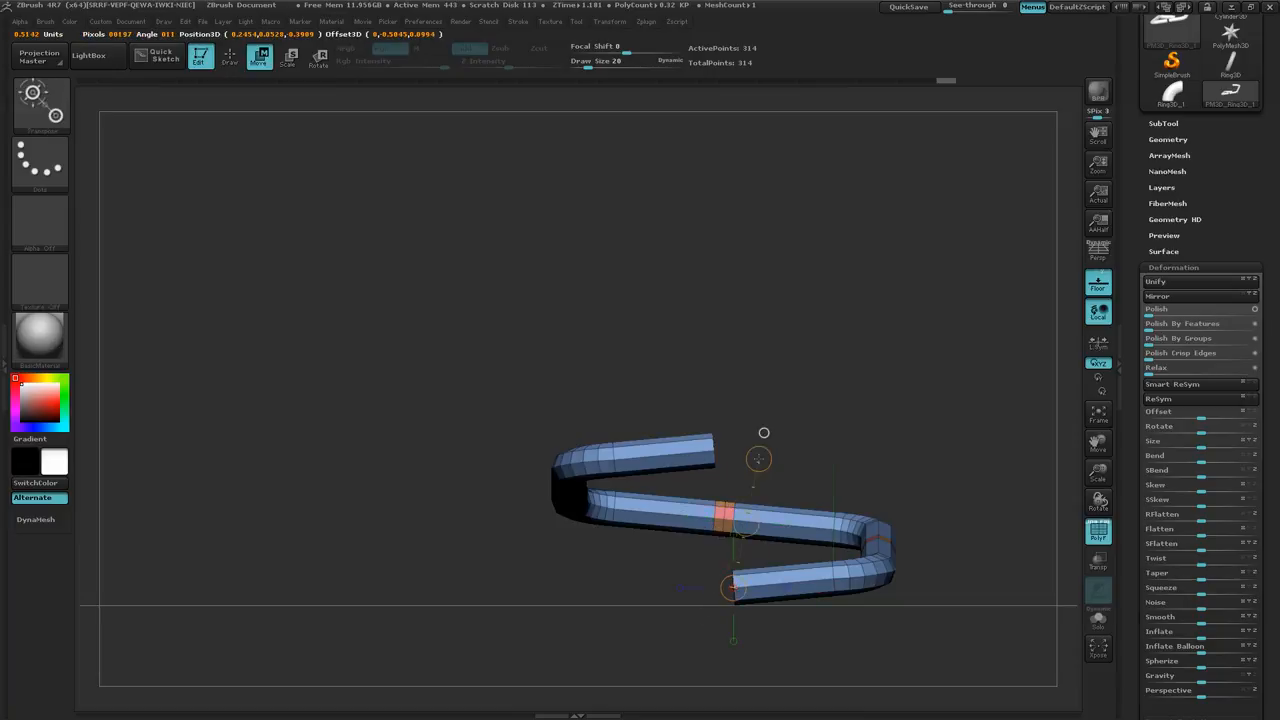
mouse_move(682, 553)
mouse_down()
mouse_move(657, 555)
mouse_move(672, 556)
mouse_up()
drag(733, 496, 731, 357)
key(ctrl)
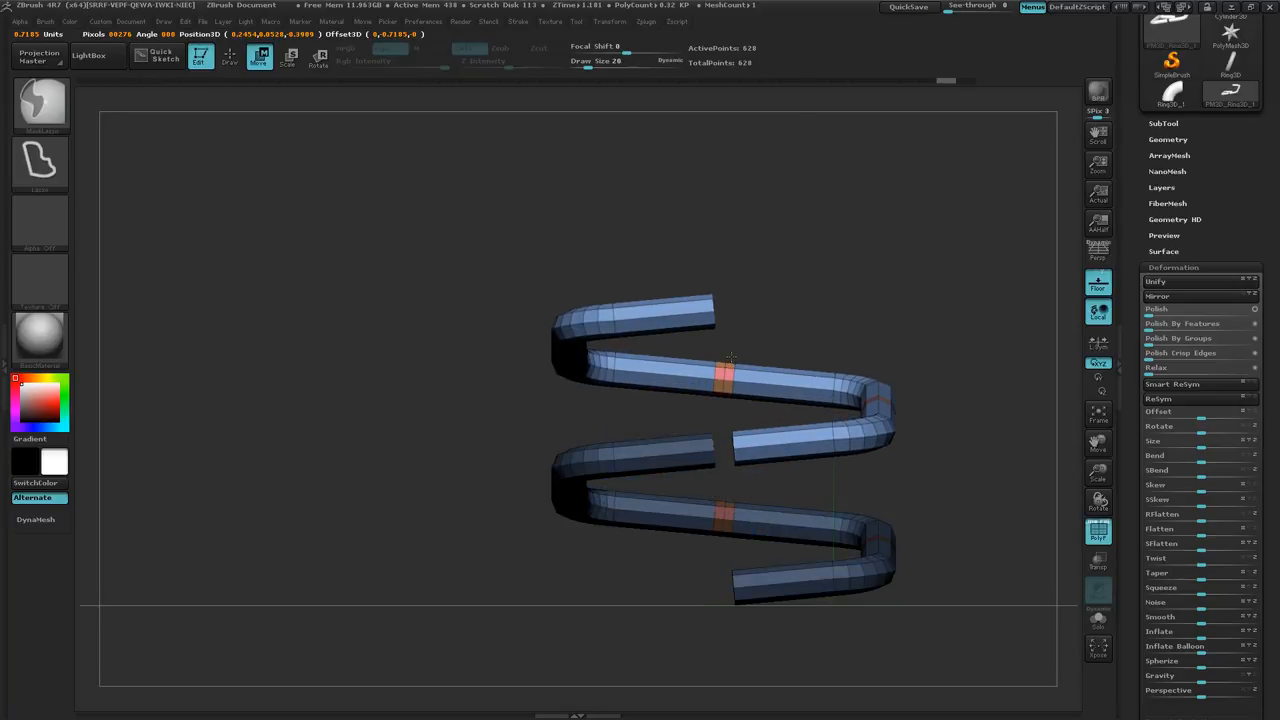
Step: Place a short vertical transpose line at the copy's end corner and nudge the copy vertically to line up with the original's end
ctrl+right_drag(800, 400, 972, 455)
alt+right_drag(879, 400, 751, 664)
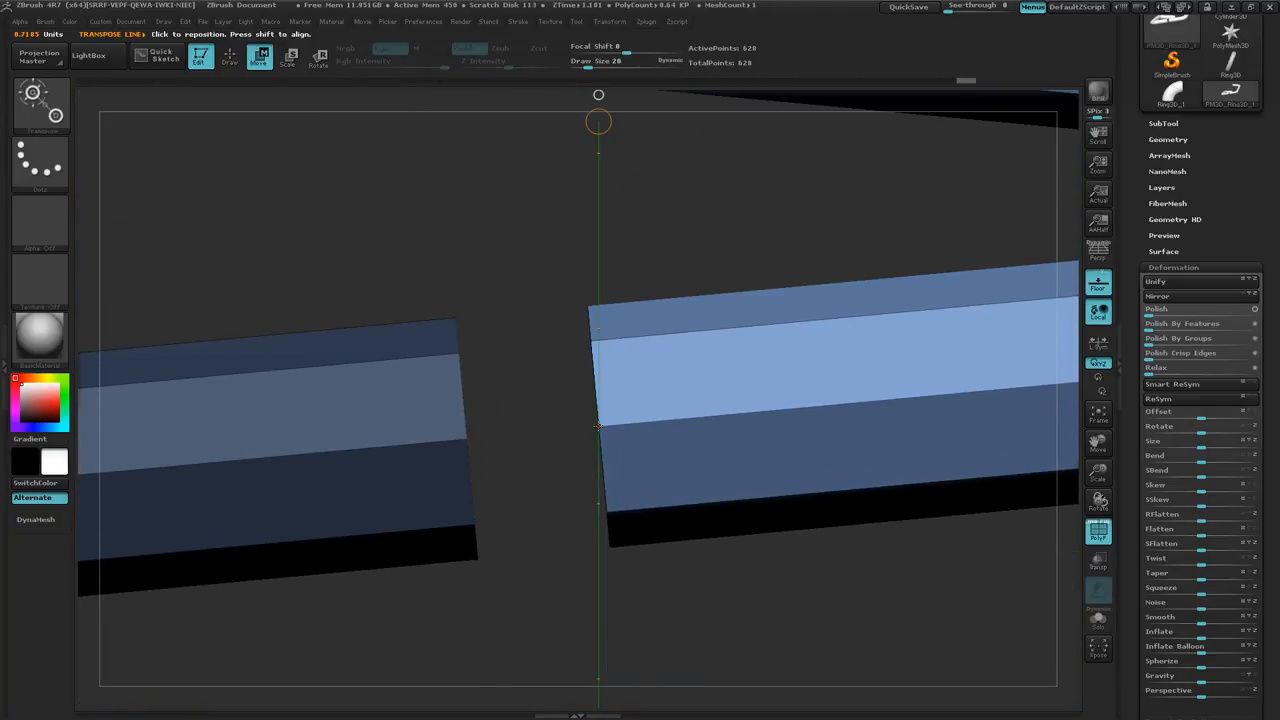
drag(517, 427, 501, 406)
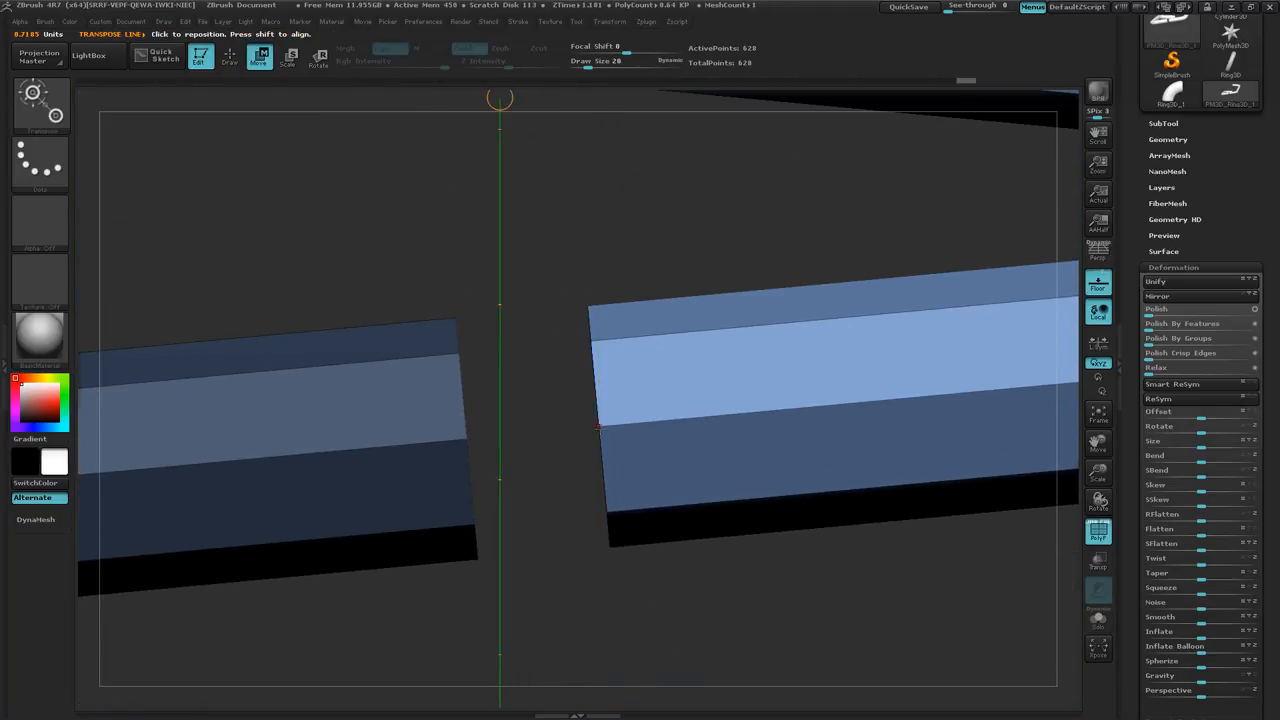
mouse_move(597, 427)
mouse_down()
mouse_move(606, 600)
mouse_move(598, 592)
mouse_up()
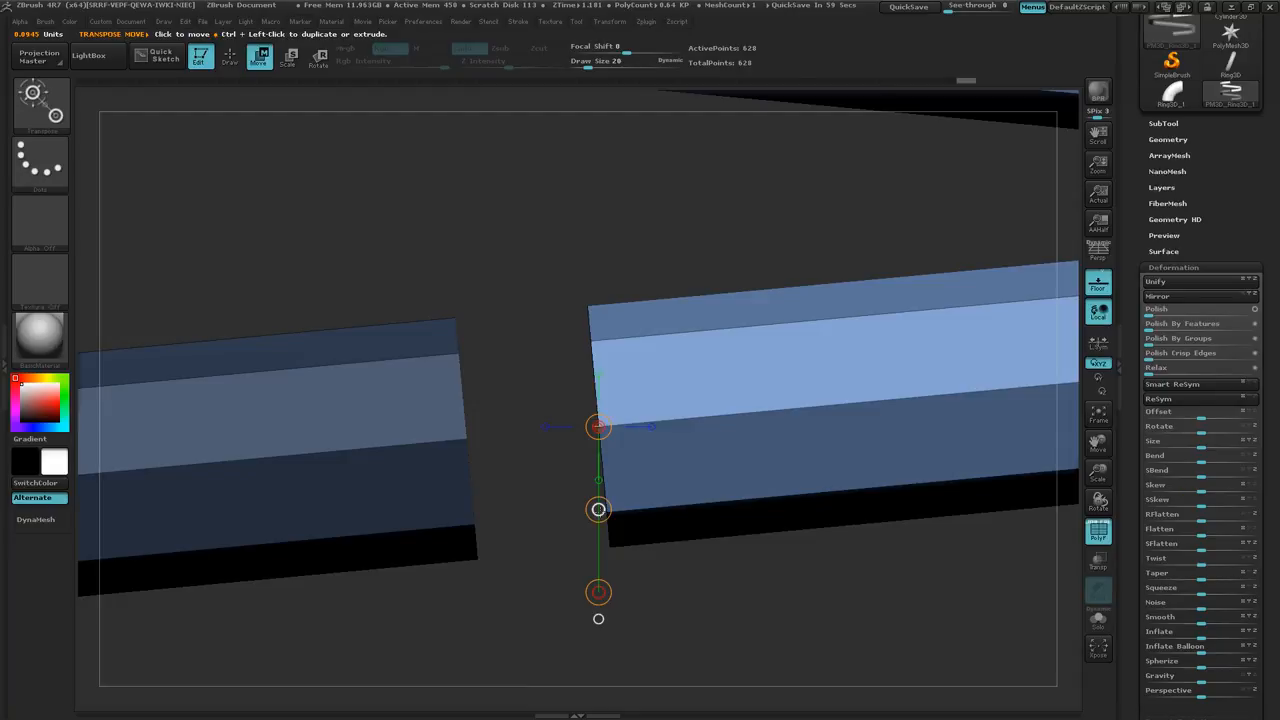
drag(598, 509, 598, 511)
Step: Delete the two facing end caps between the original tube and its upper copy with ZModeler, and clear the mask
ctrl+right_drag(640, 532, 770, 650)
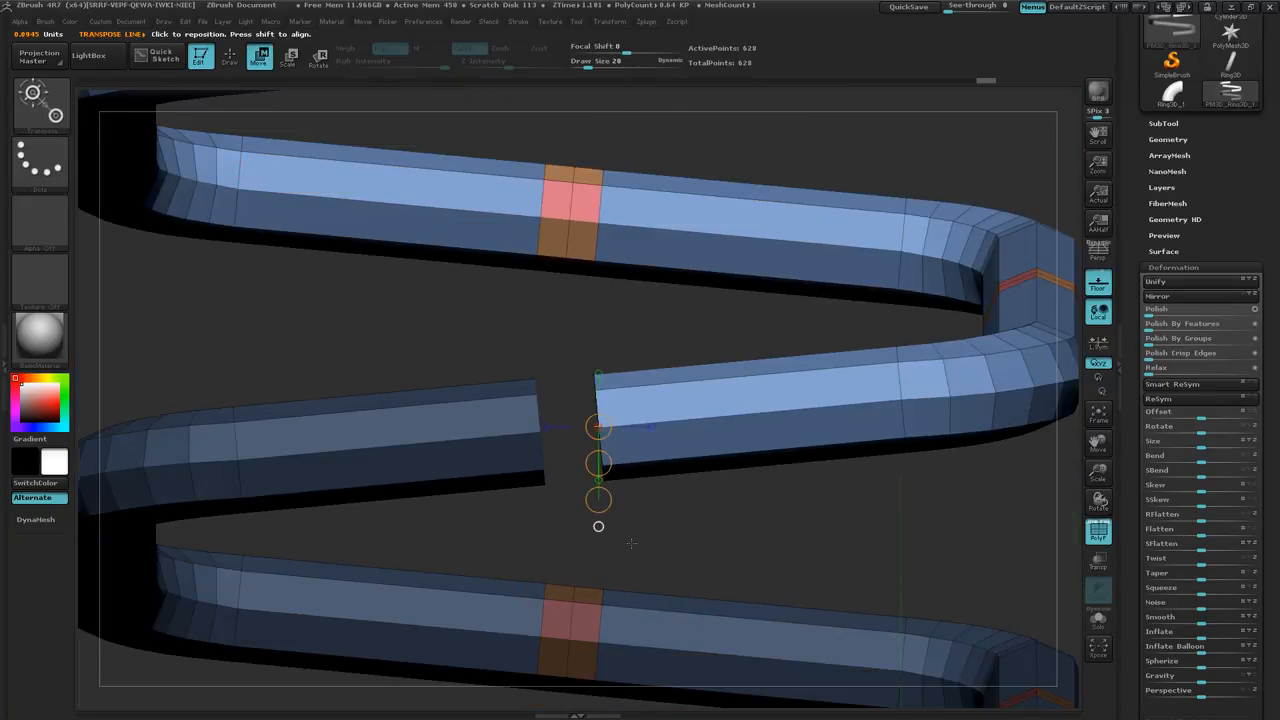
mouse_move(631, 543)
right_down()
mouse_move(562, 588)
mouse_move(610, 595)
mouse_move(730, 511)
mouse_move(694, 690)
right_up()
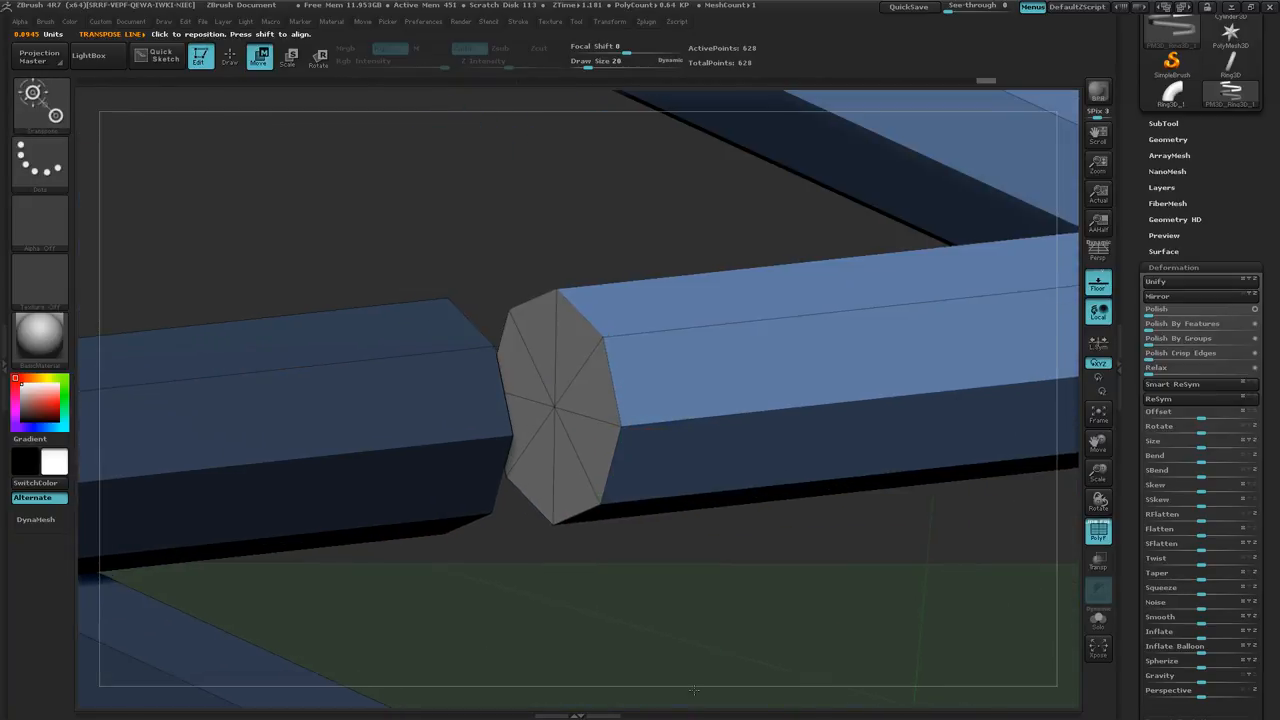
key(q)
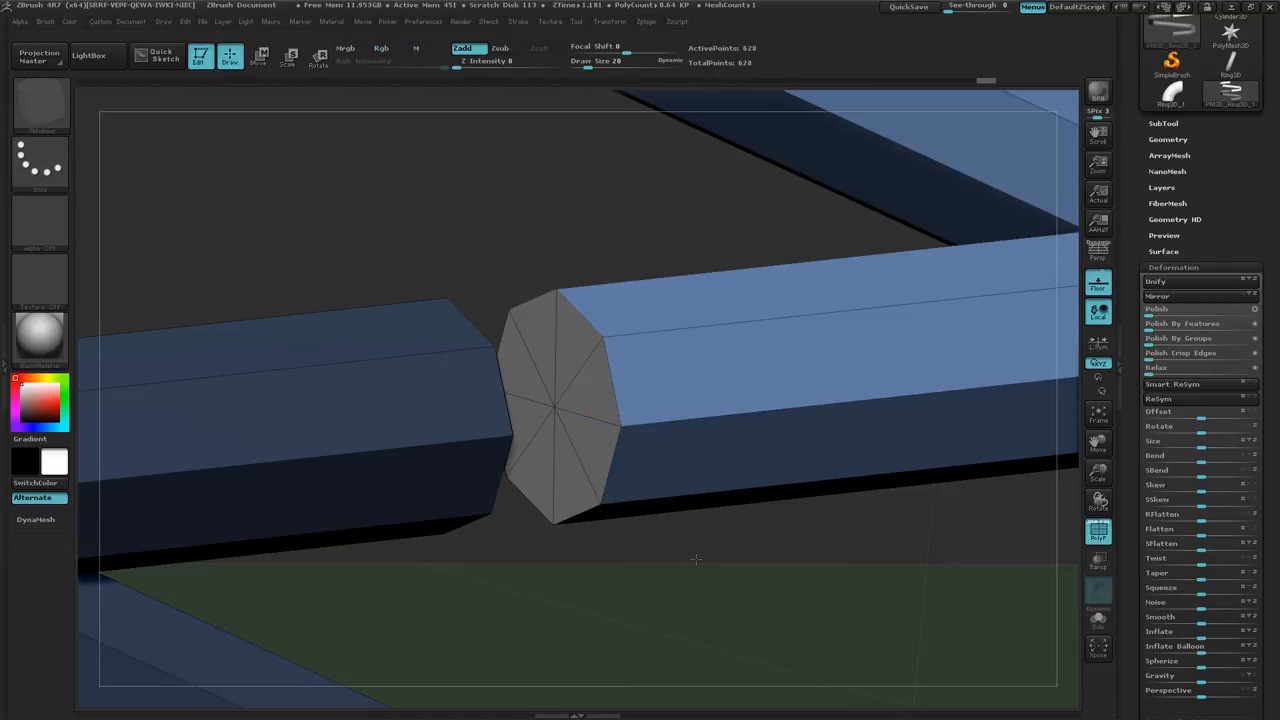
click(571, 463)
right_drag(728, 572, 666, 569)
ctrl+drag(582, 577, 650, 610)
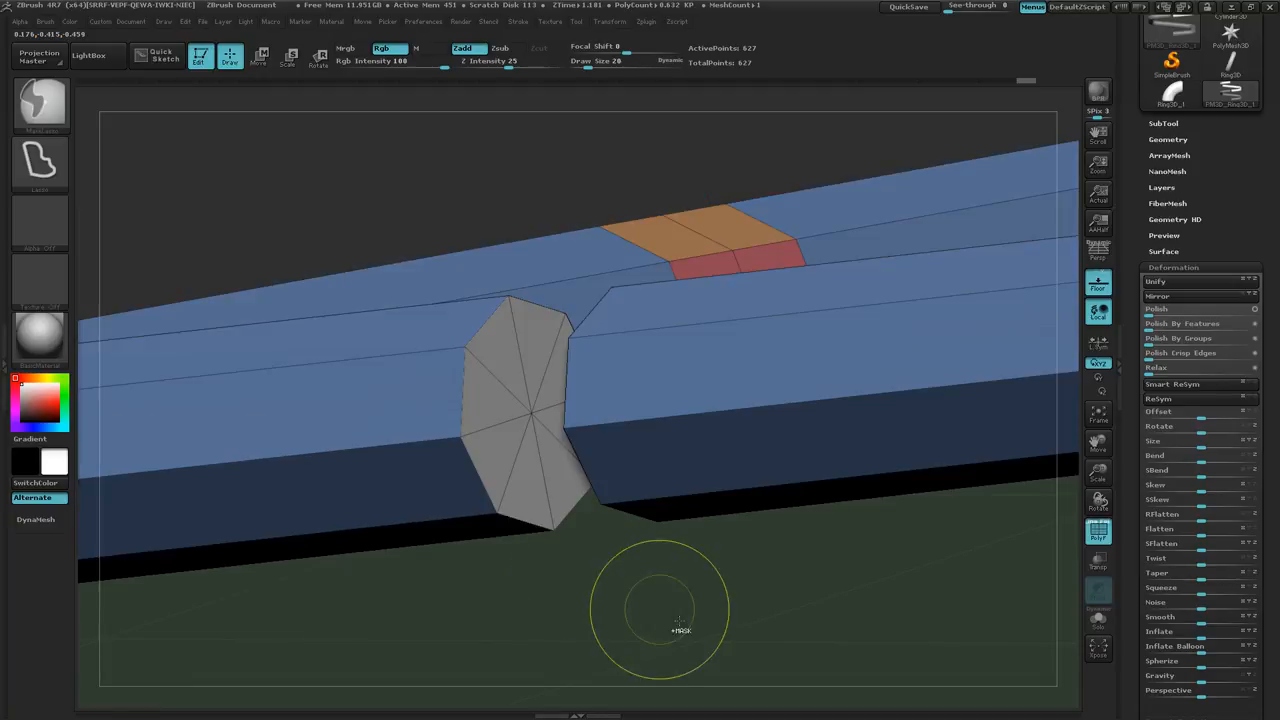
click(490, 453)
Step: Bridge the two open holes between the original tube and its upper copy
right_drag(613, 559, 595, 395)
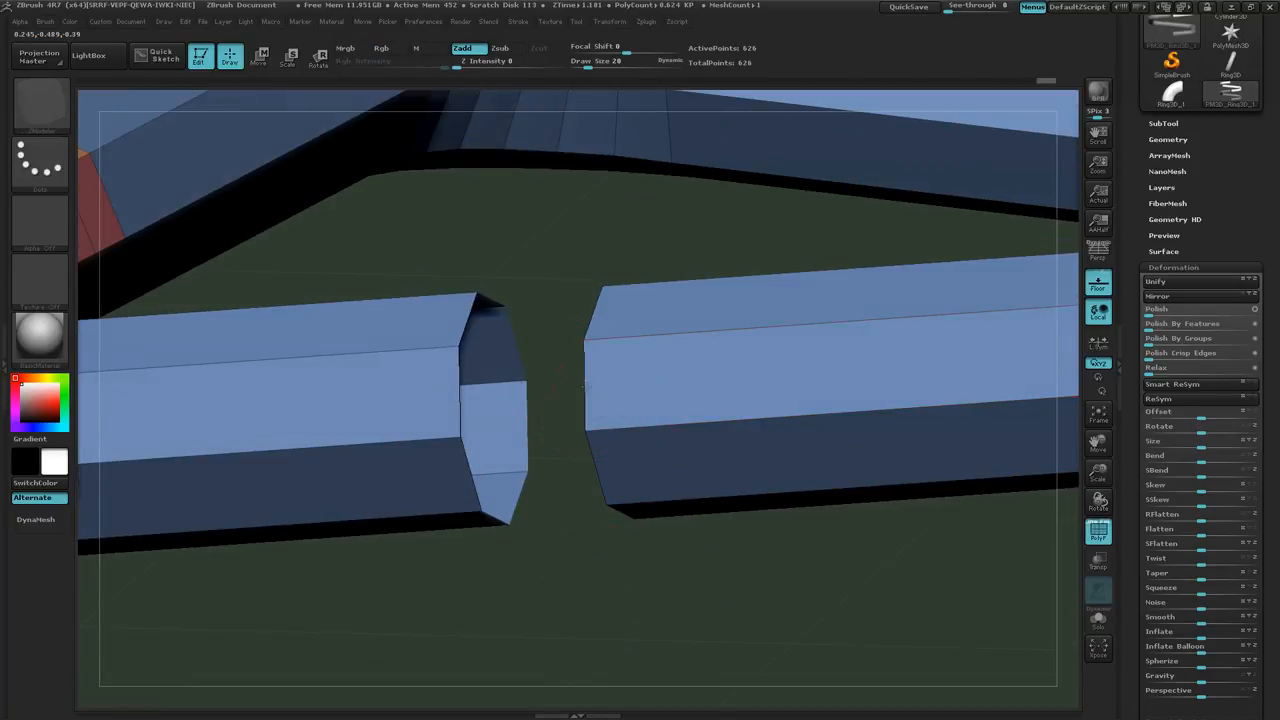
click(460, 420)
key(f)
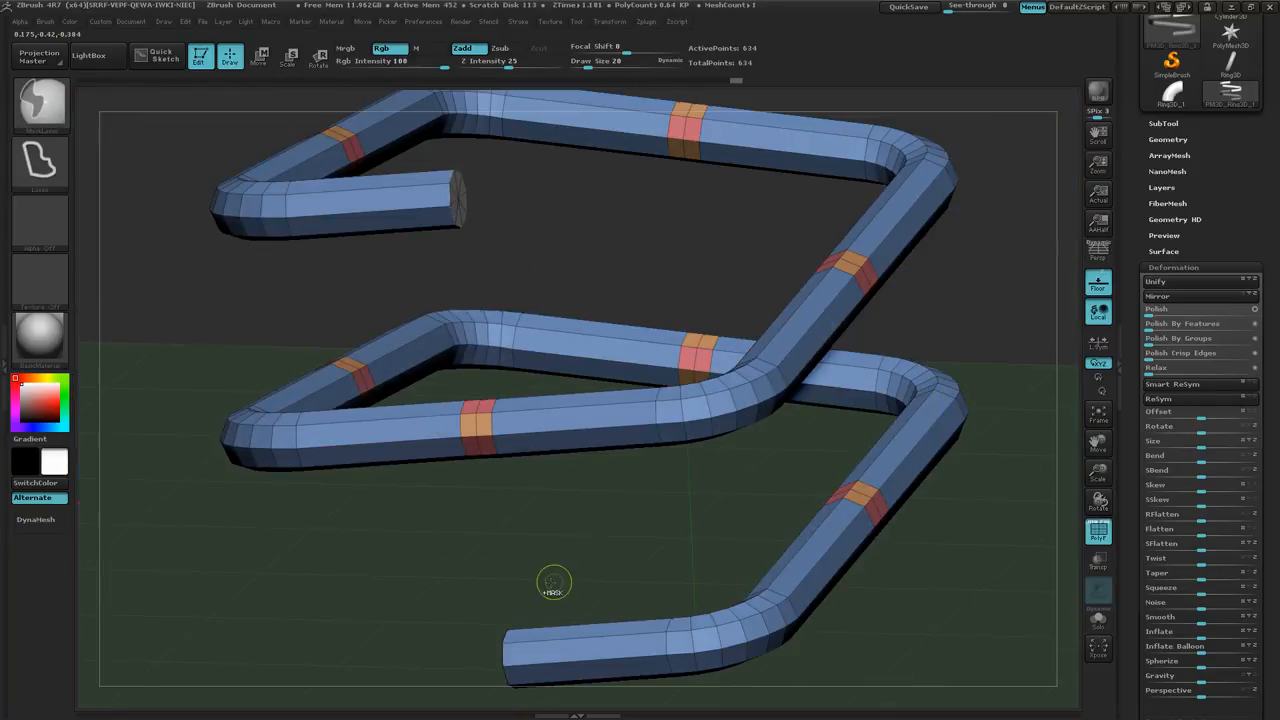
ctrl+right_drag(554, 582, 531, 540)
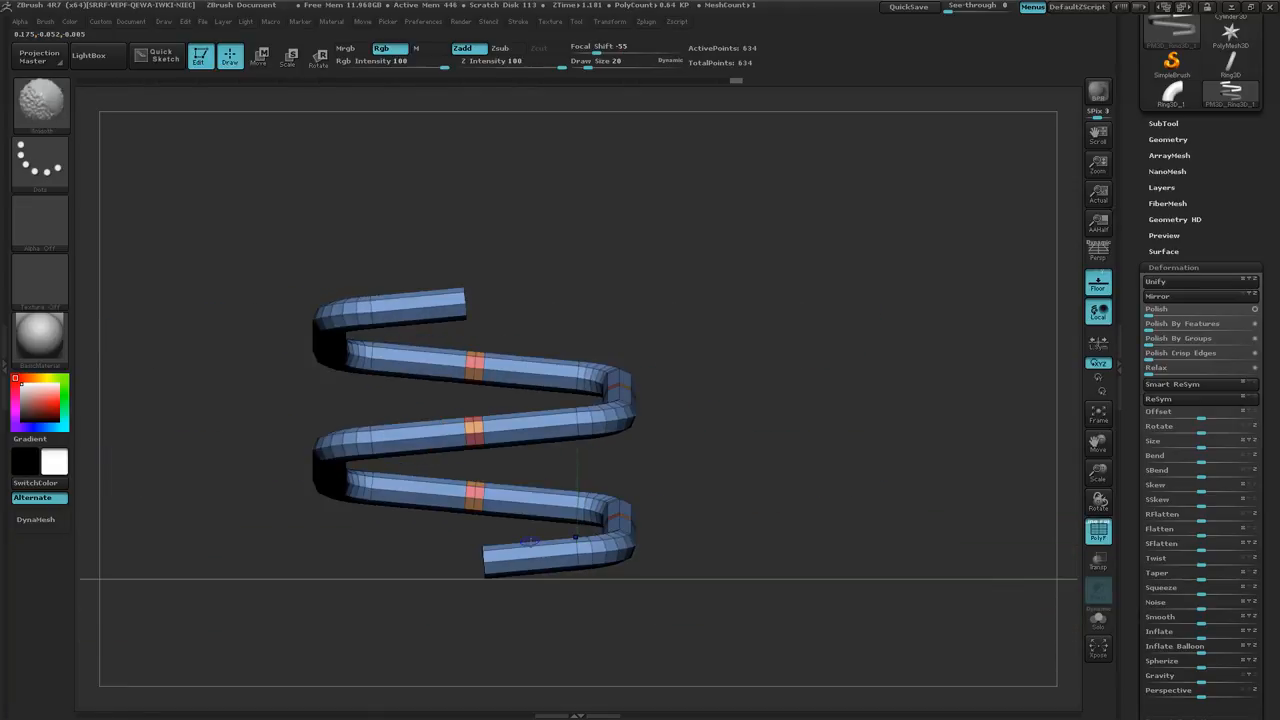
key(ctrl)
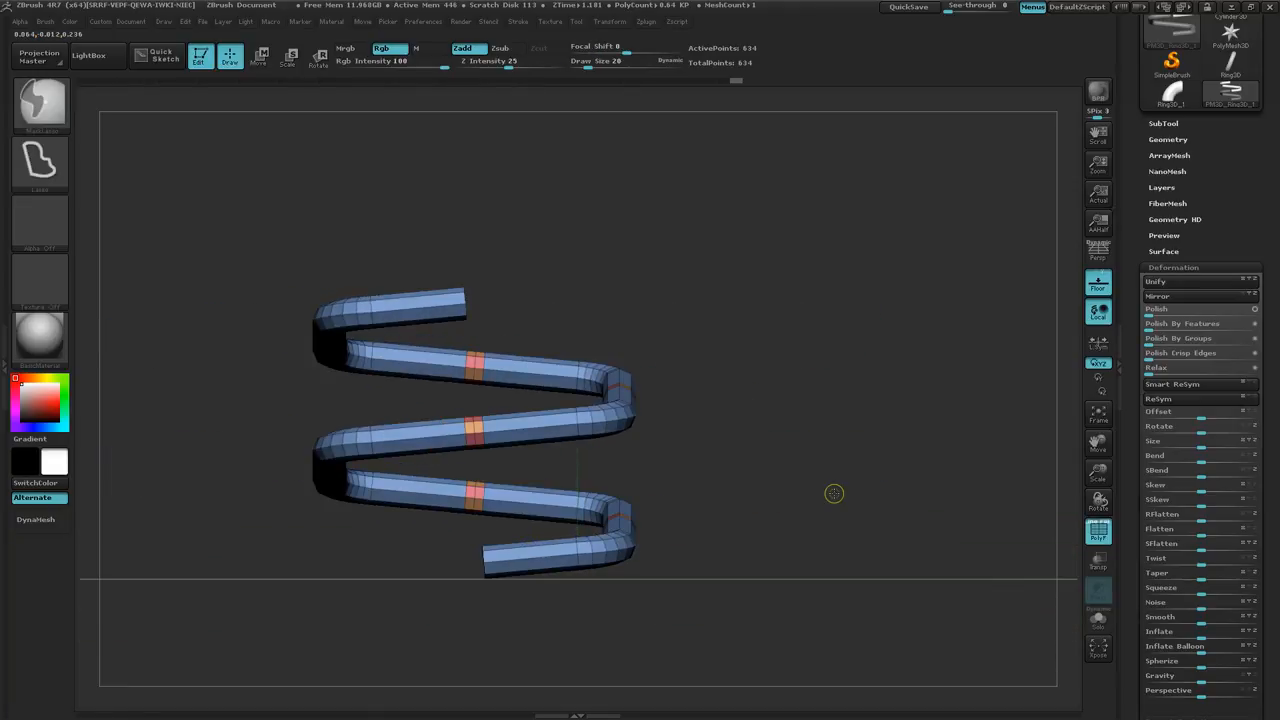
key(w)
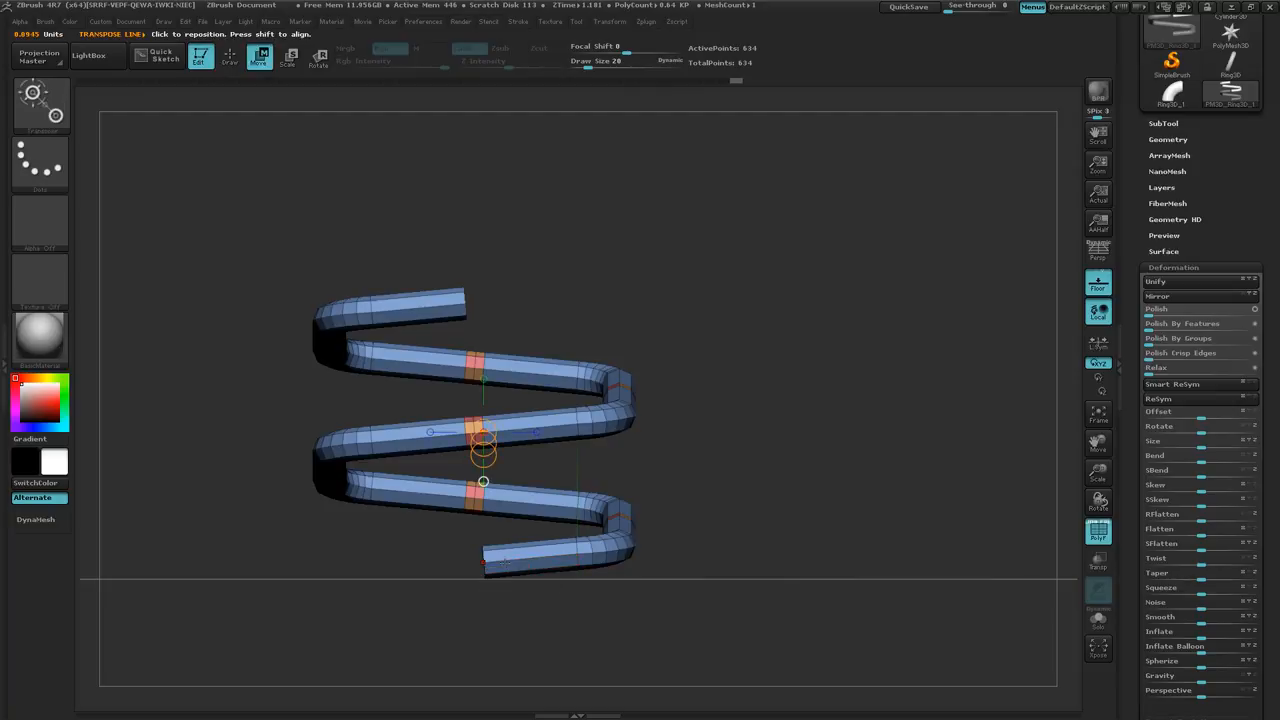
ctrl+drag(484, 449, 476, 180)
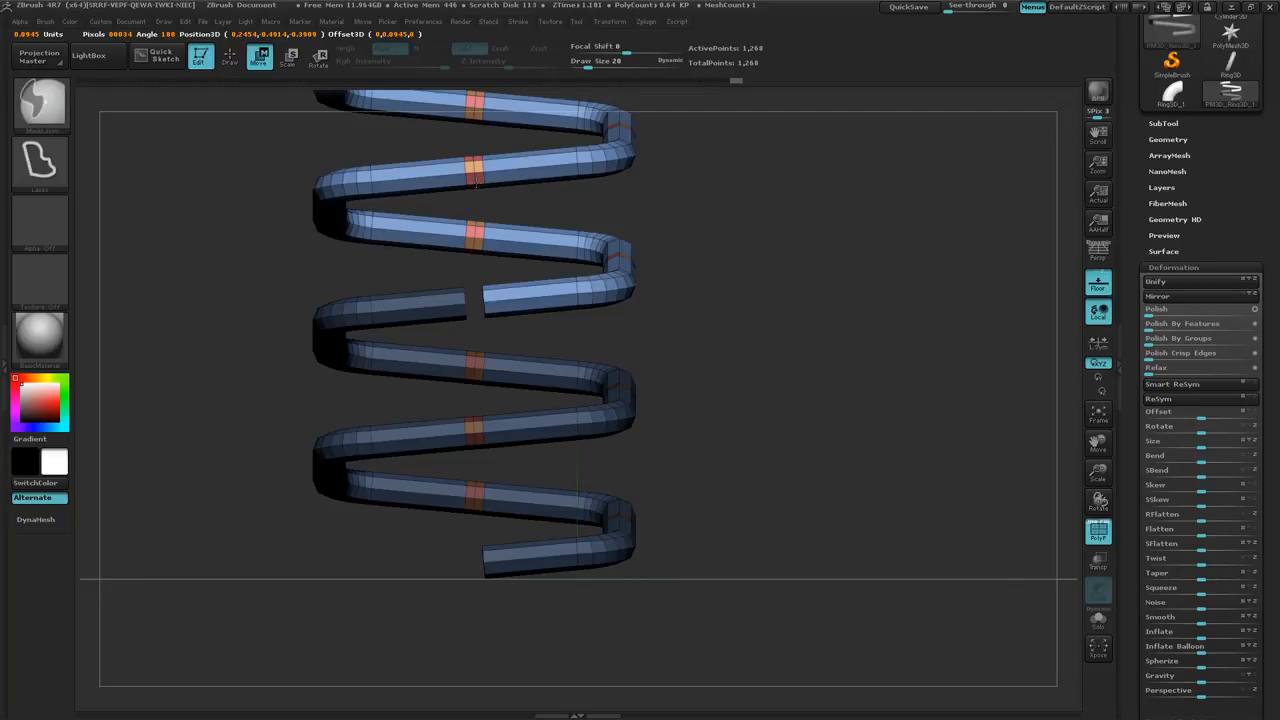
ctrl+drag(476, 180, 469, 179)
key(ctrl+z)
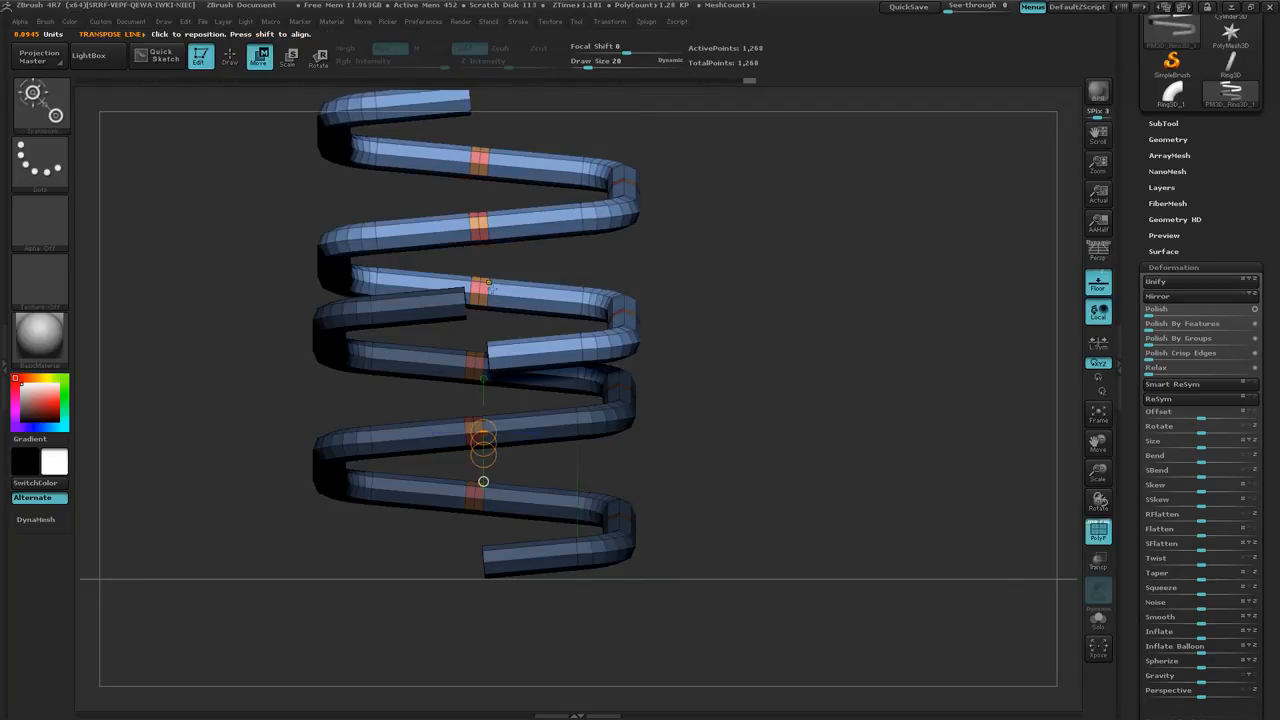
key(ctrl+z)
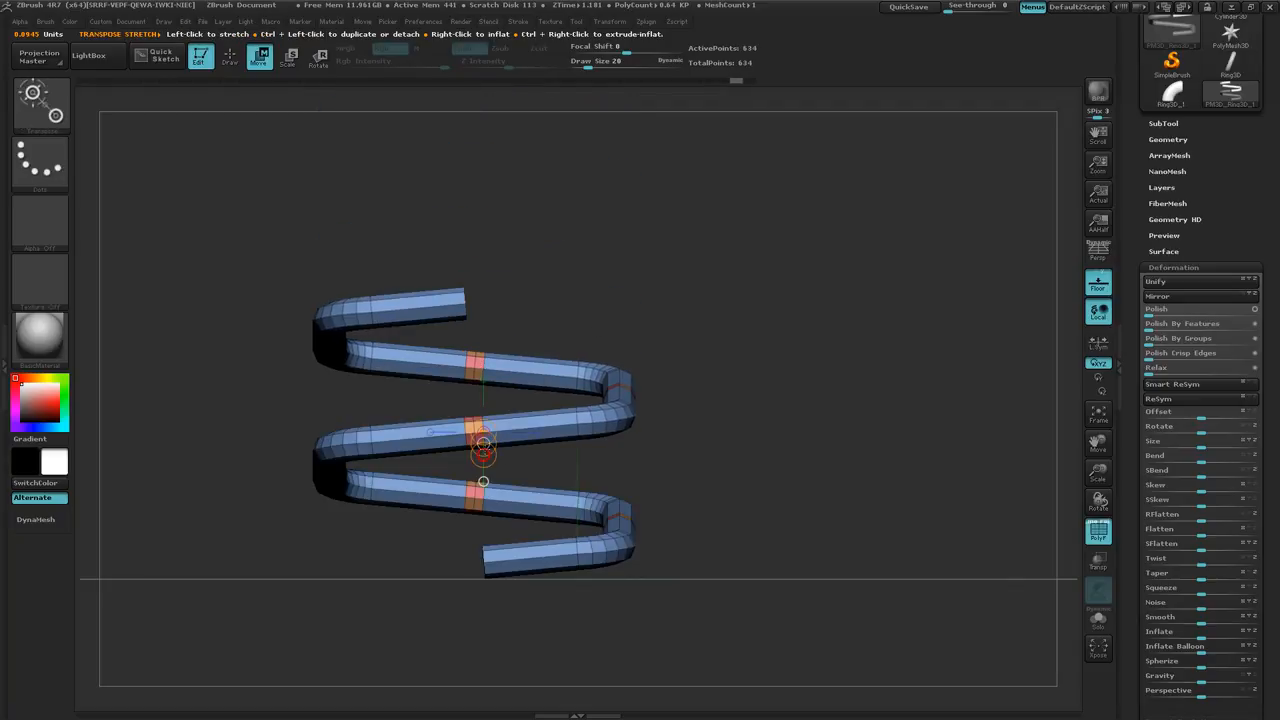
Step: Duplicate the joined coil straight upward with transpose Move and nudge the copy vertically until the two facing tube ends line up
ctrl+drag(484, 449, 484, 183)
ctrl+right_drag(610, 275, 636, 415)
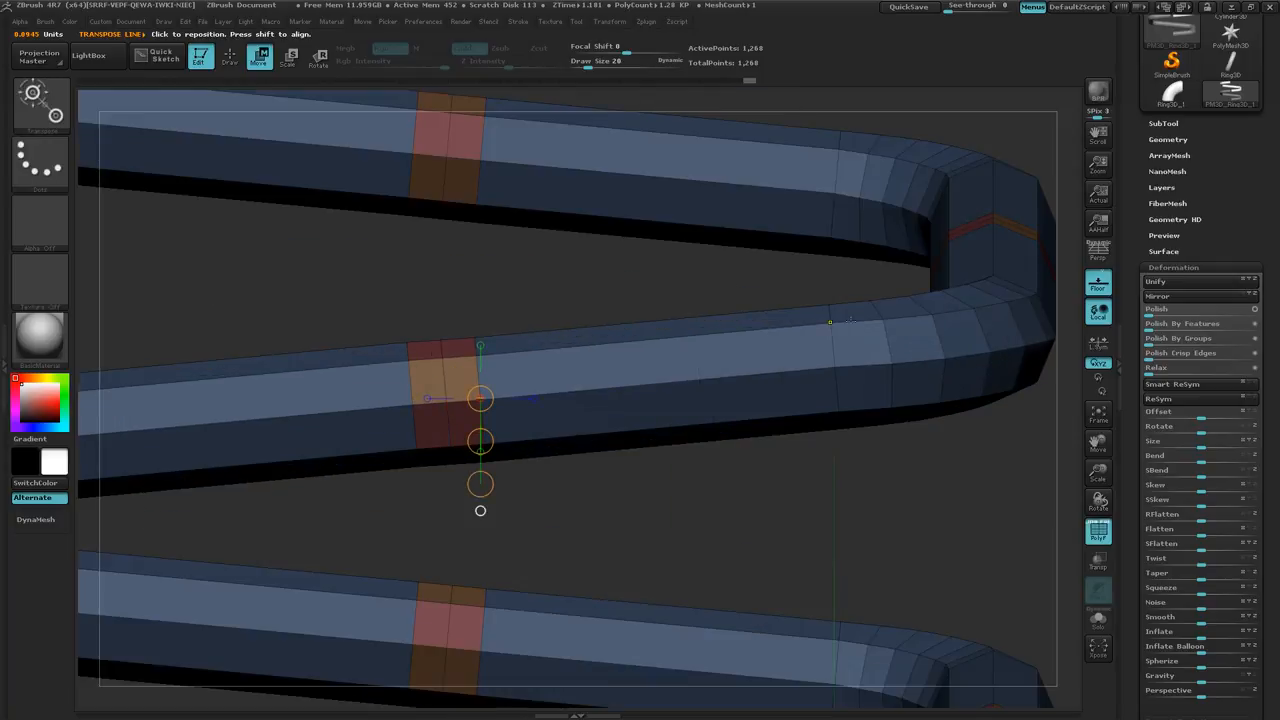
alt+right_drag(658, 254, 658, 568)
mouse_move(605, 360)
alt+right_down()
mouse_move(632, 556)
mouse_move(584, 610)
alt+right_up()
mouse_move(580, 423)
alt+right_down()
mouse_move(594, 517)
mouse_move(585, 472)
alt+right_up()
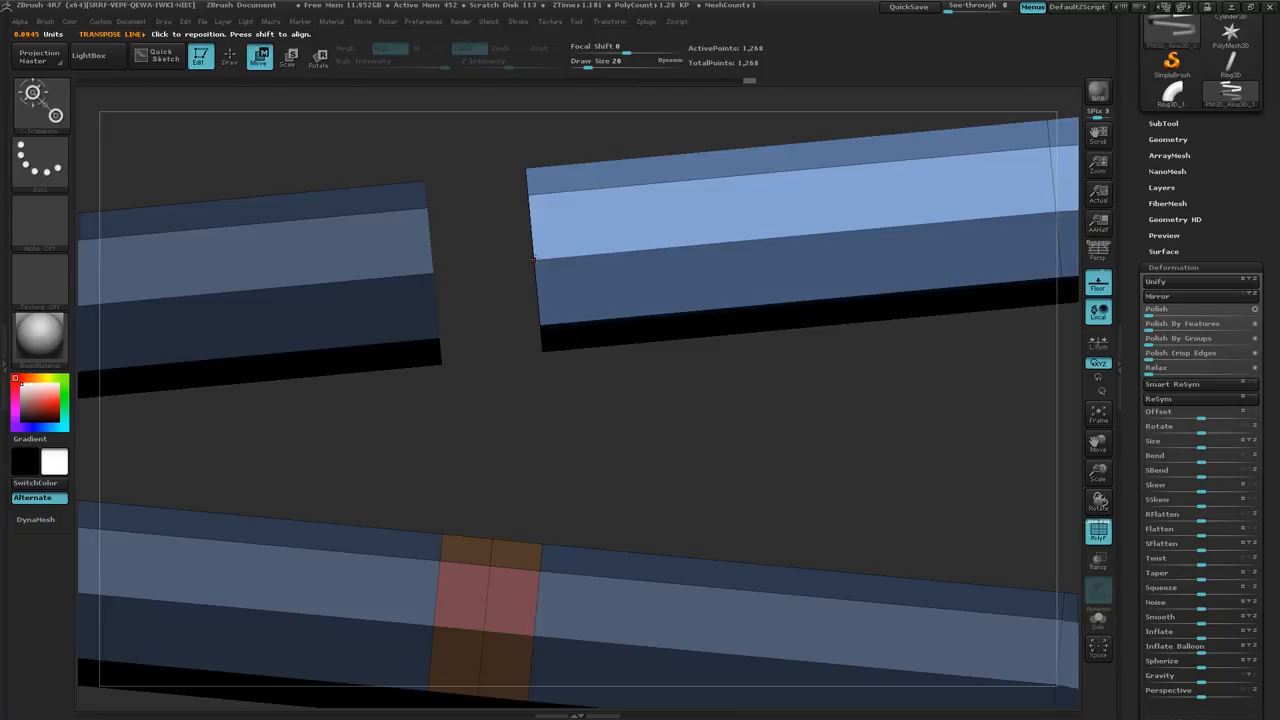
drag(533, 260, 533, 380)
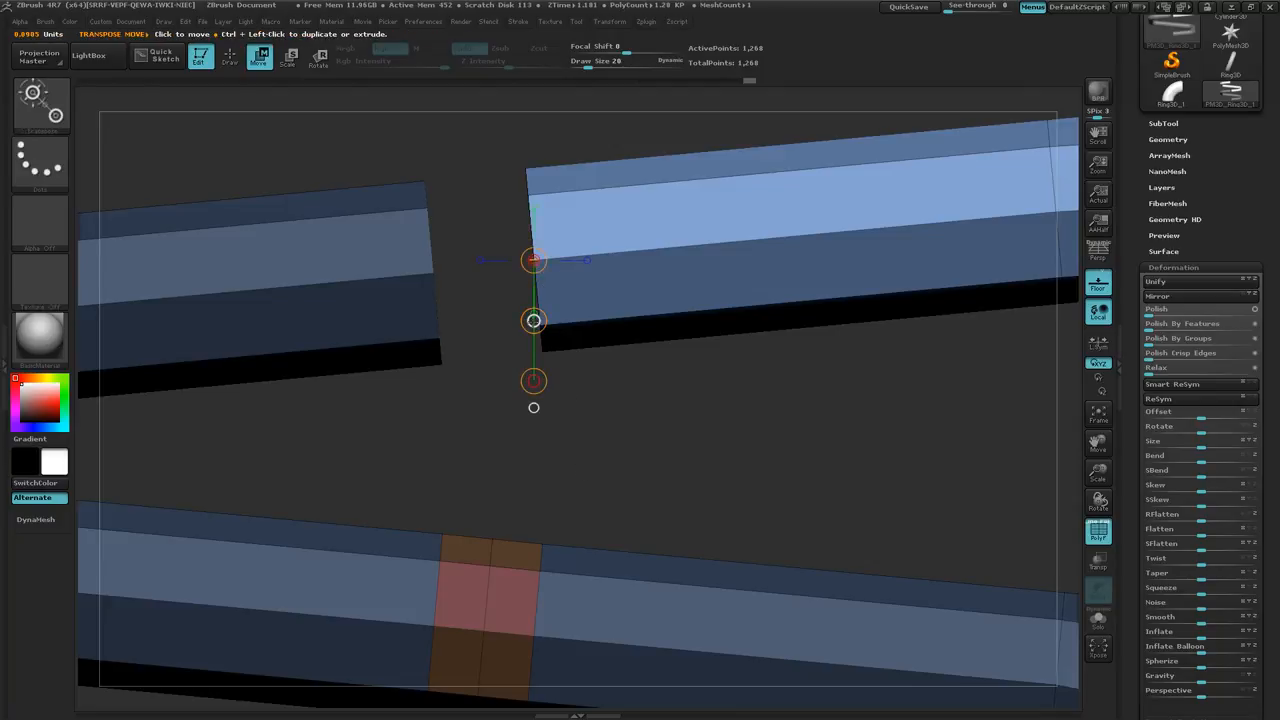
drag(533, 320, 533, 325)
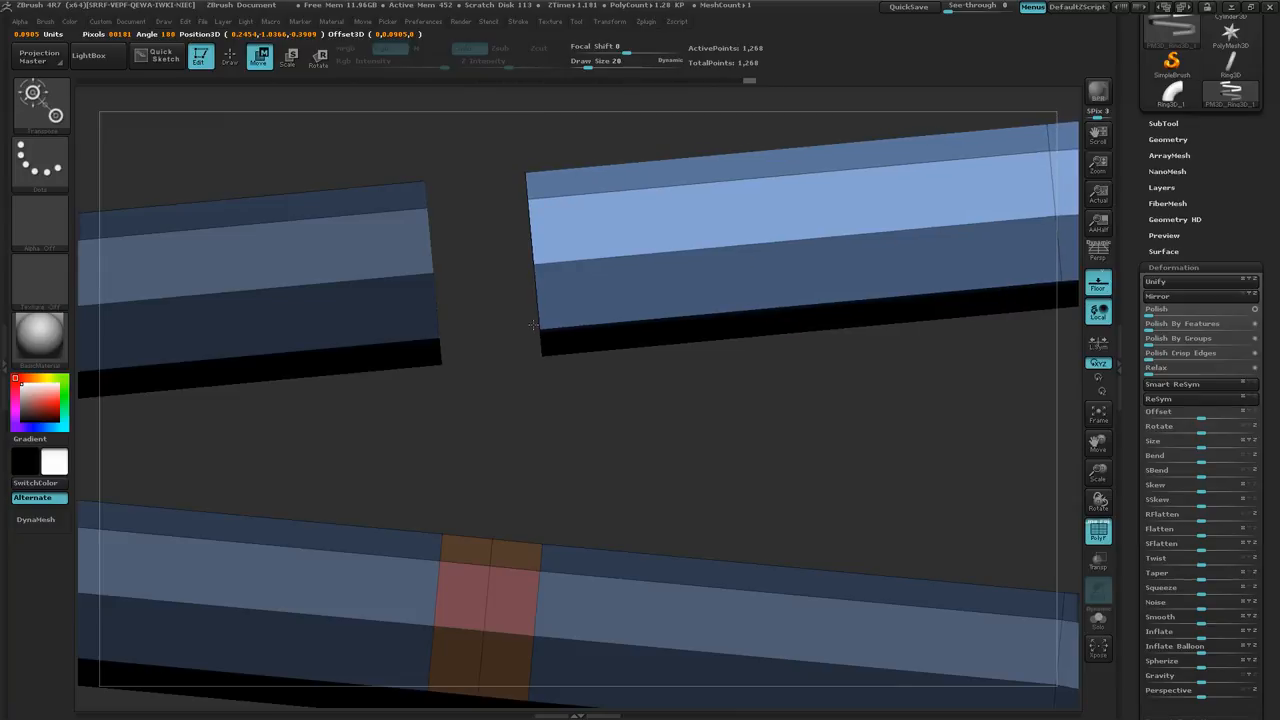
drag(533, 324, 533, 322)
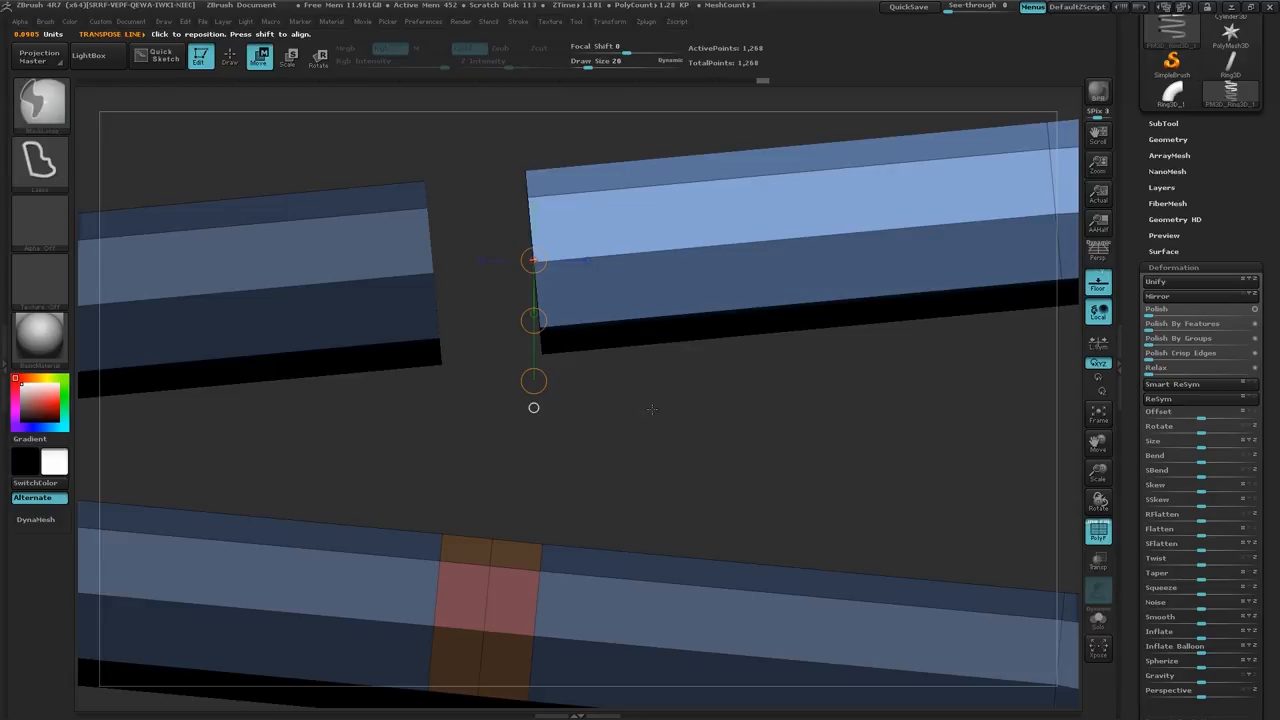
Step: With the mask cleared, delete the facing end caps of the two stacked coils and bridge their open holes with ZModeler
mouse_move(645, 426)
ctrl+mouse_down()
mouse_move(698, 422)
mouse_move(618, 446)
ctrl+mouse_up()
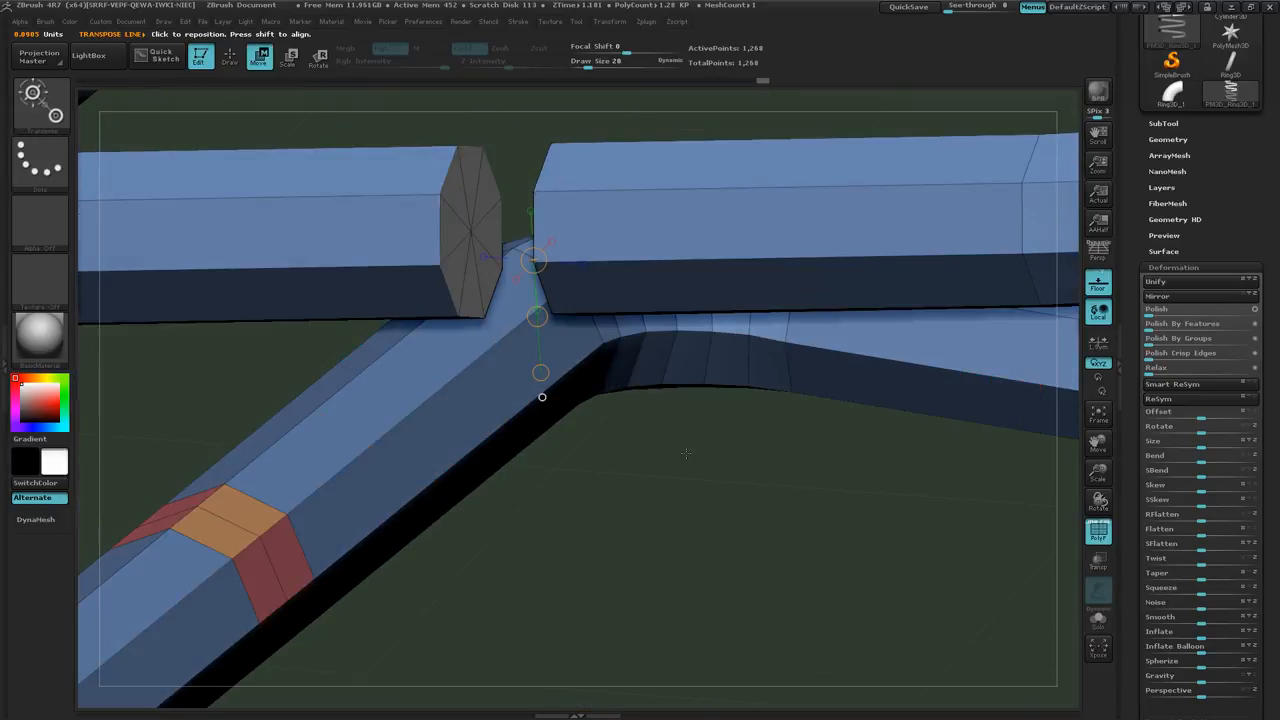
key(q)
click(455, 258)
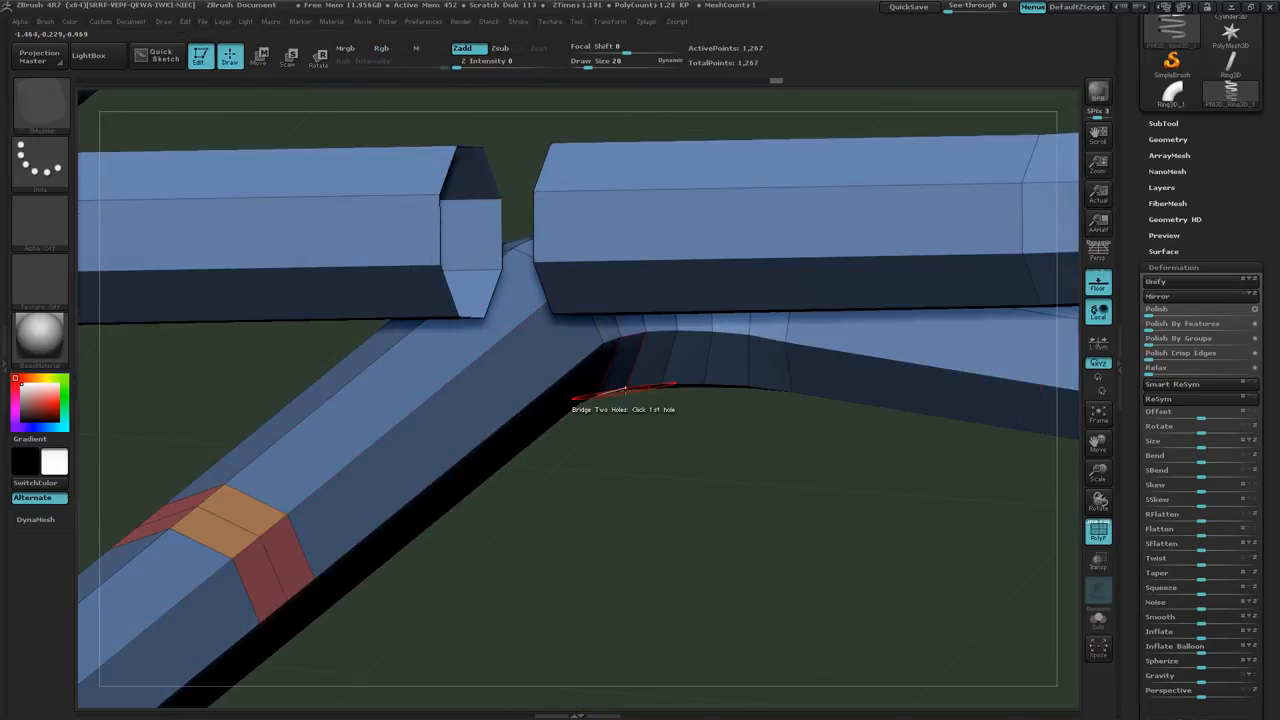
drag(614, 395, 830, 385)
alt+right_drag(840, 380, 600, 445)
click(714, 387)
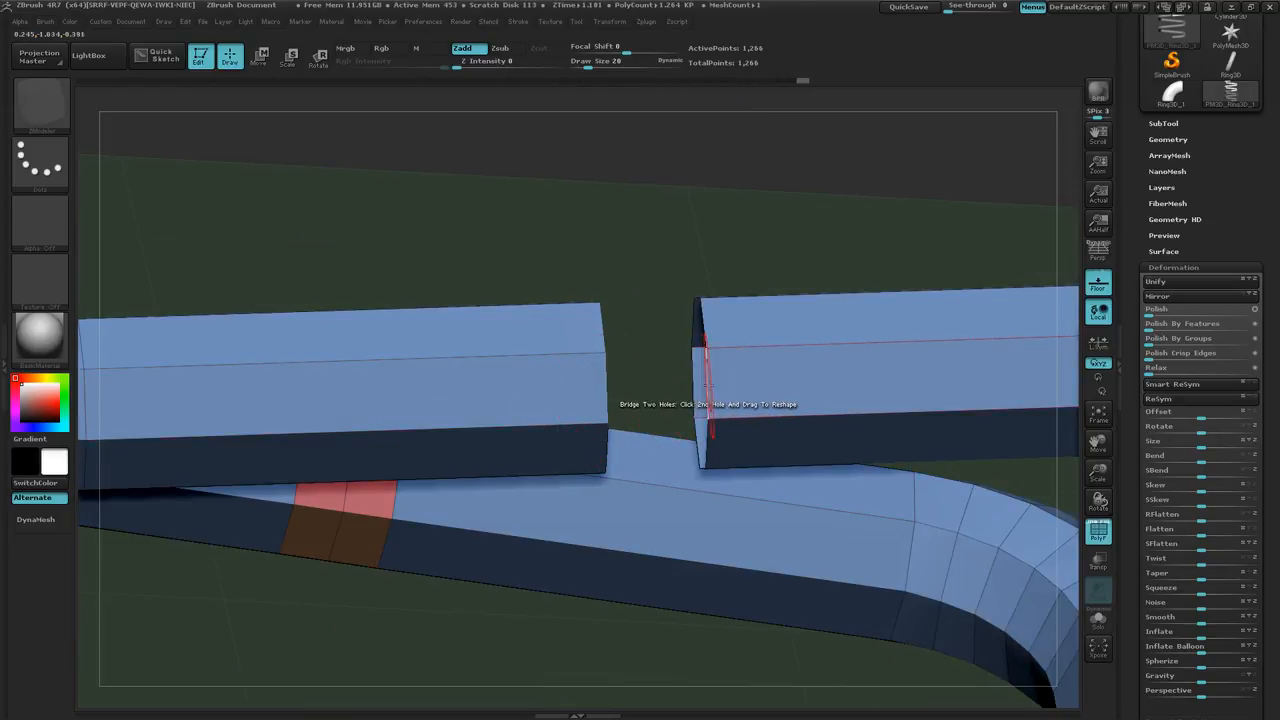
click(710, 386)
ctrl+right_drag(774, 557, 362, 530)
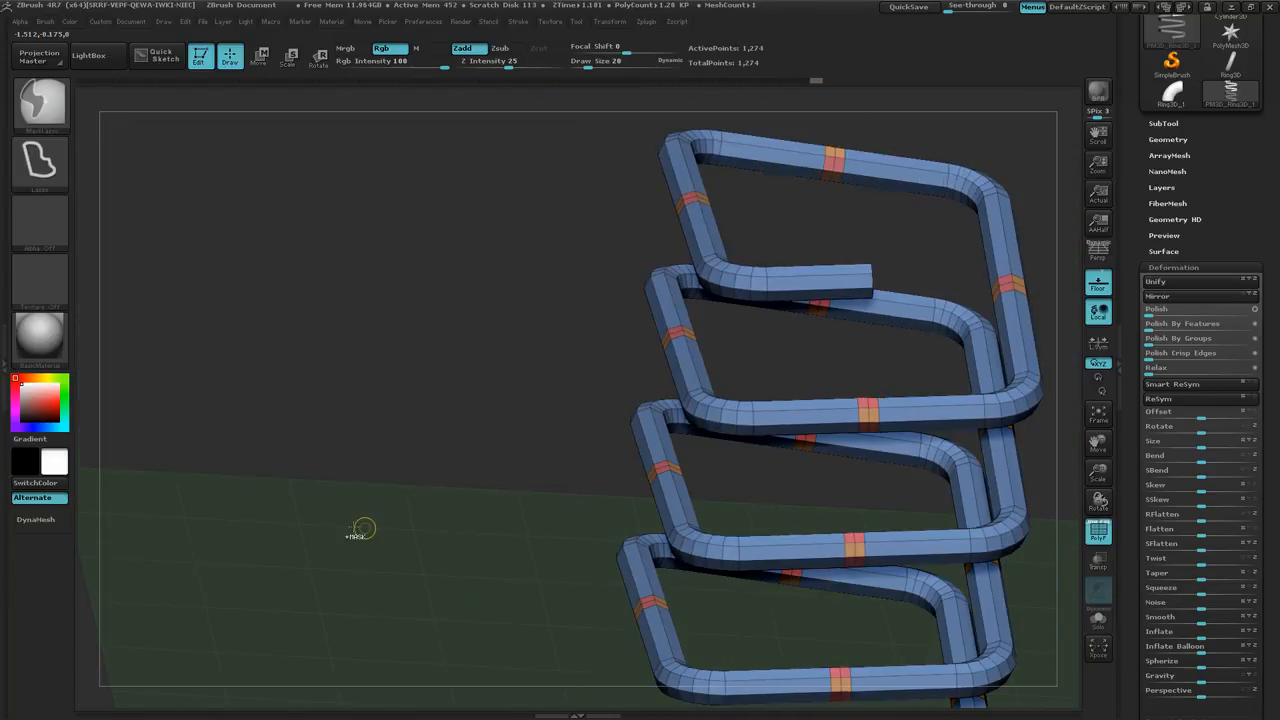
mouse_move(641, 547)
ctrl+right_down()
mouse_move(627, 554)
mouse_move(591, 483)
mouse_move(650, 510)
mouse_move(683, 557)
mouse_move(587, 483)
mouse_move(608, 523)
ctrl+right_up()
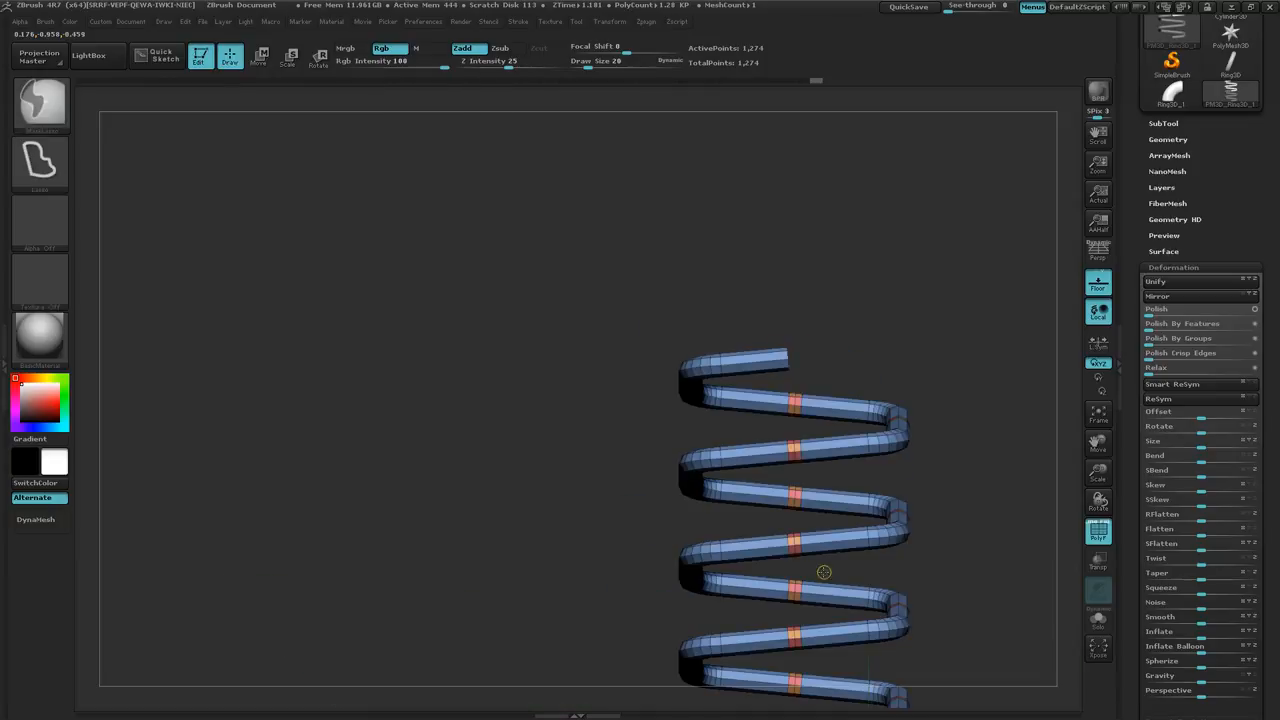
ctrl+right_drag(824, 572, 760, 510)
right_drag(620, 520, 593, 583)
right_drag(592, 388, 643, 413)
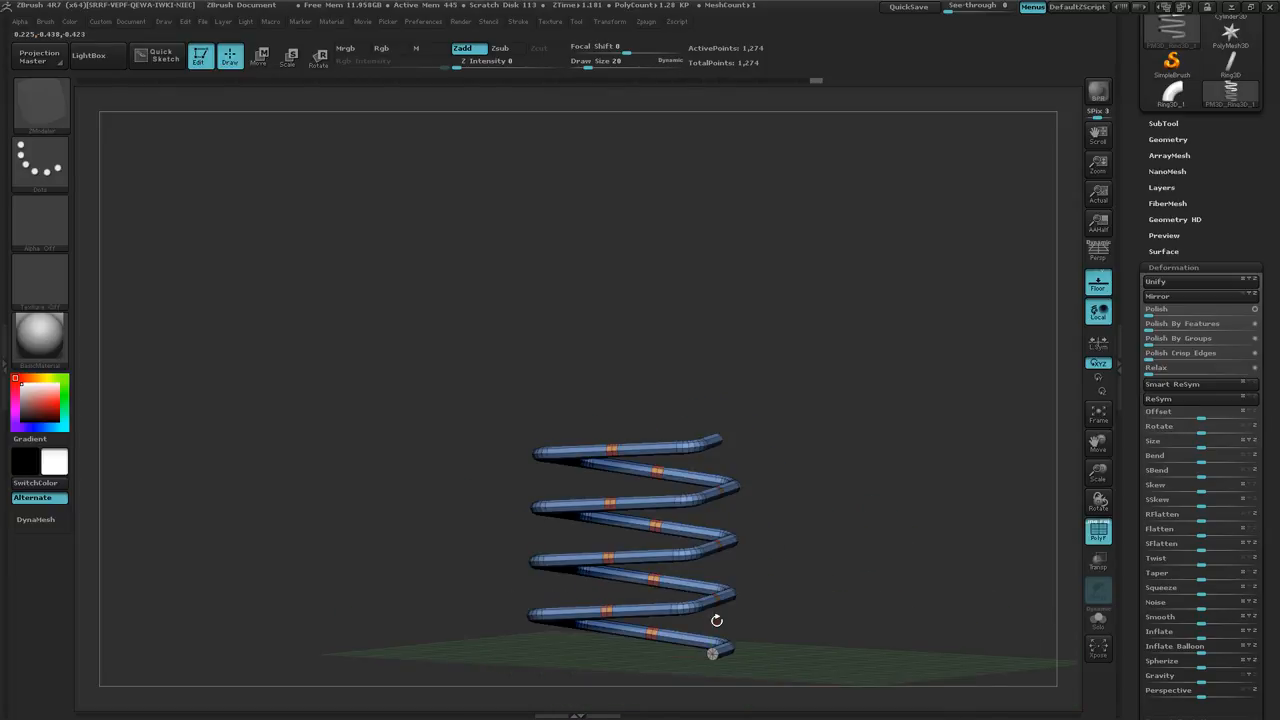